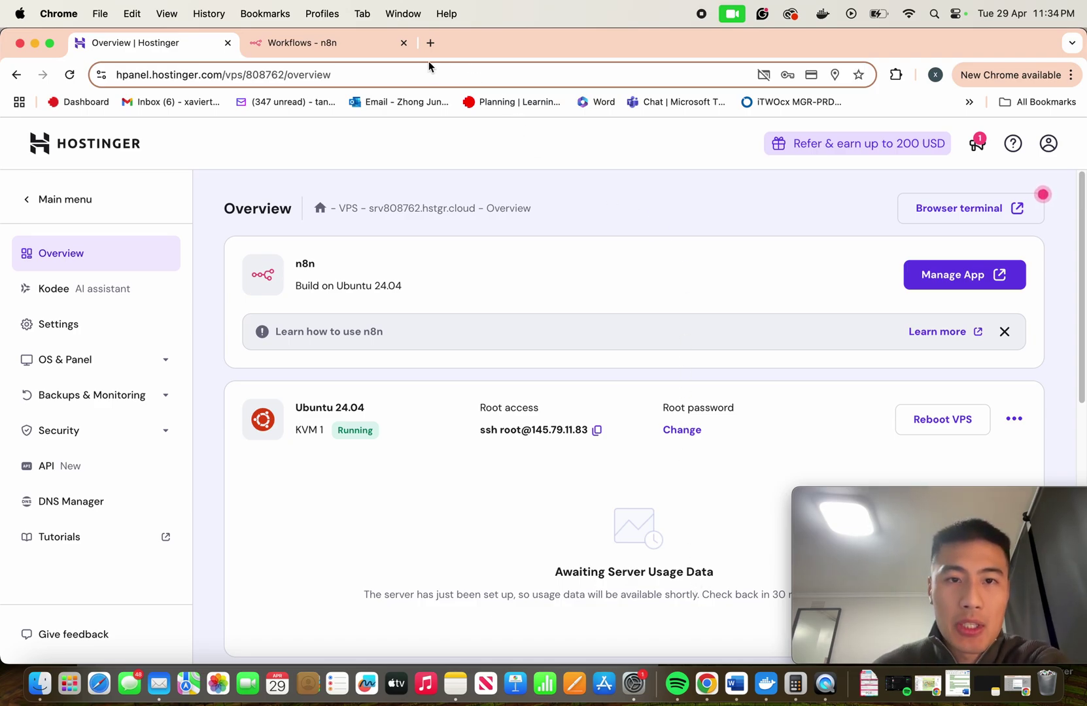
Close the 'Workflows - n8n' tab, then reopen the n8n app from the VPS overview
left_click(404, 42)
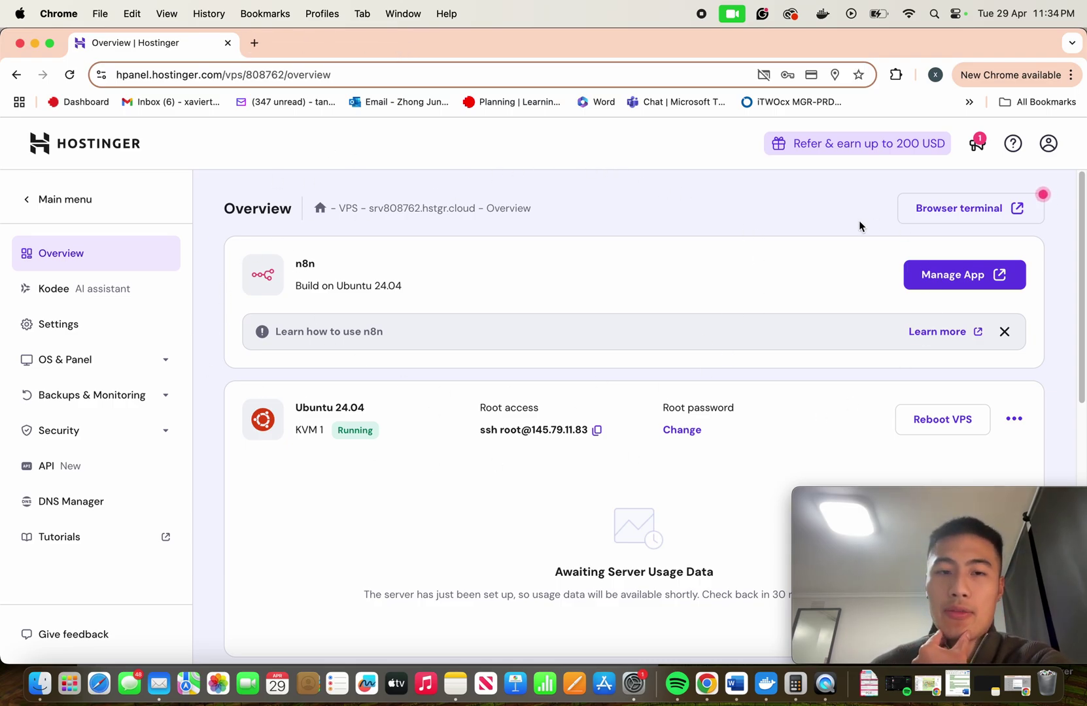
left_click(942, 272)
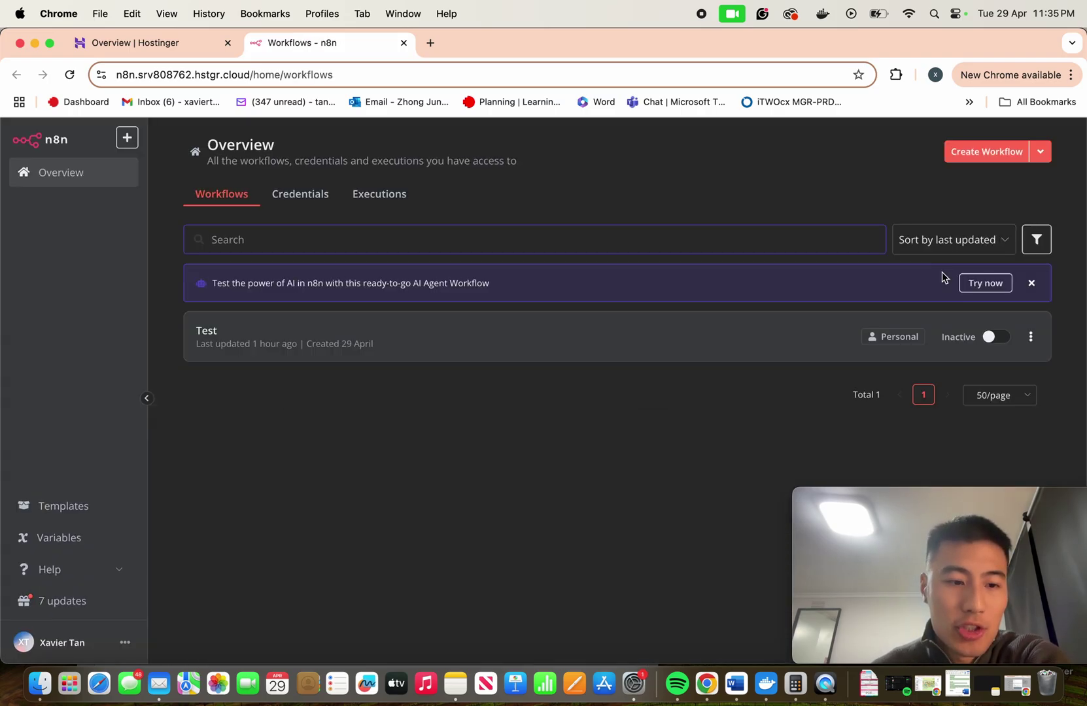
Review the 7 available n8n updates up to 1.90.2, open the Test workflow, then close its tab
left_click(98, 602)
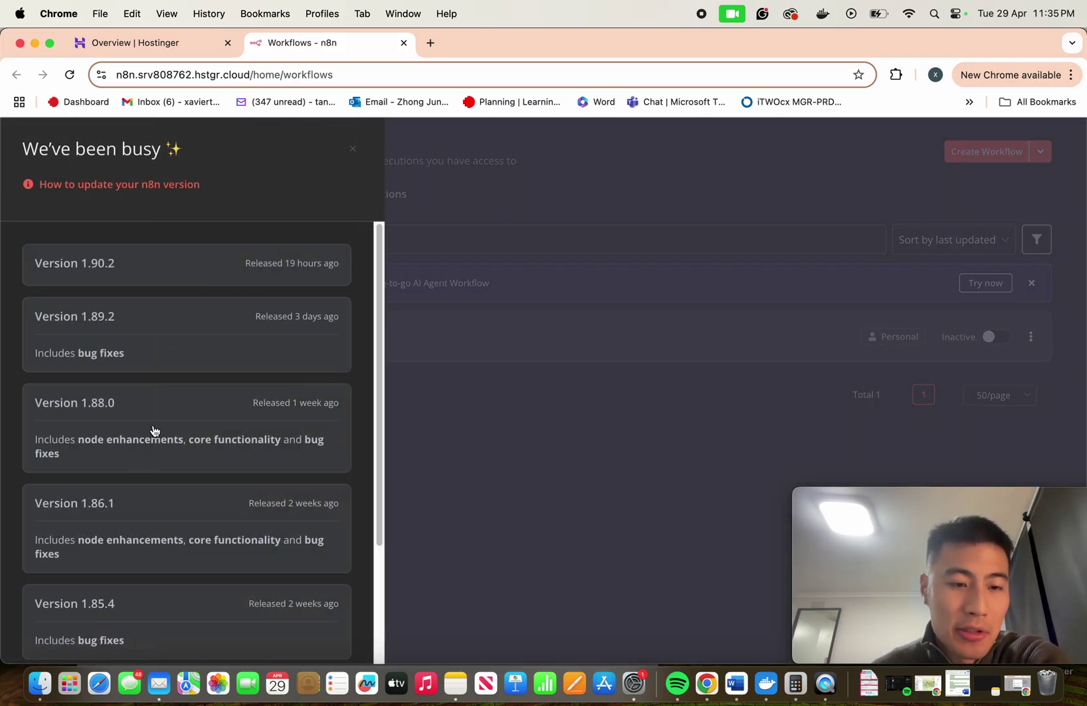
scroll(178, 451, "down", 5)
scroll(178, 451, "up", 5)
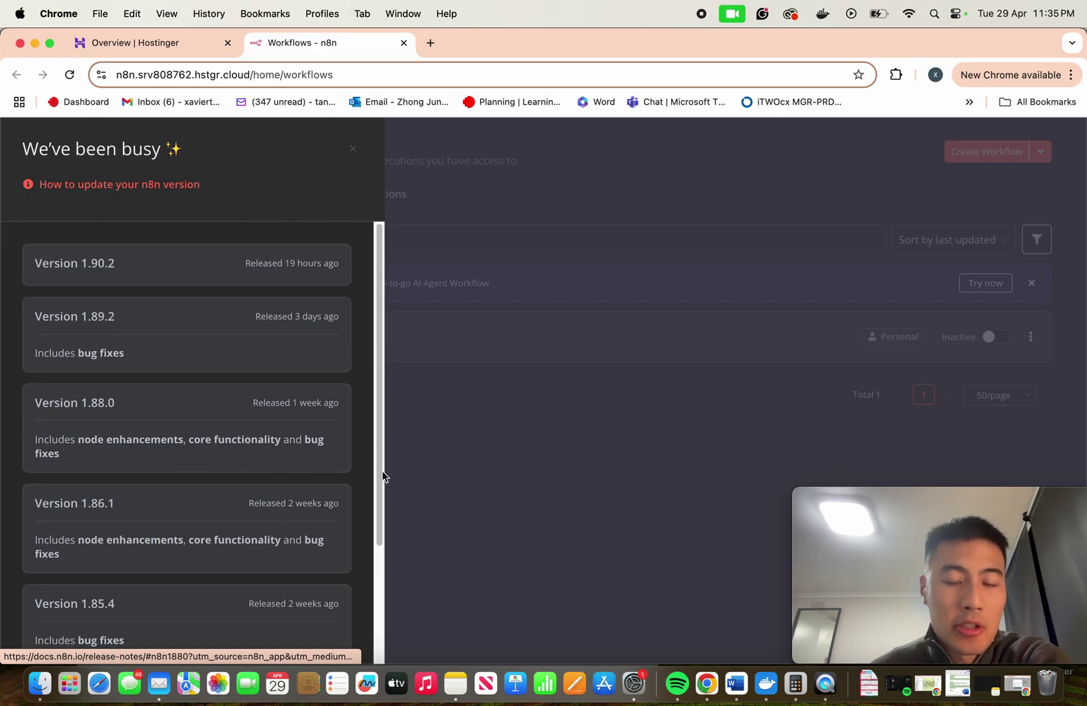
left_click(354, 148)
left_click(381, 352)
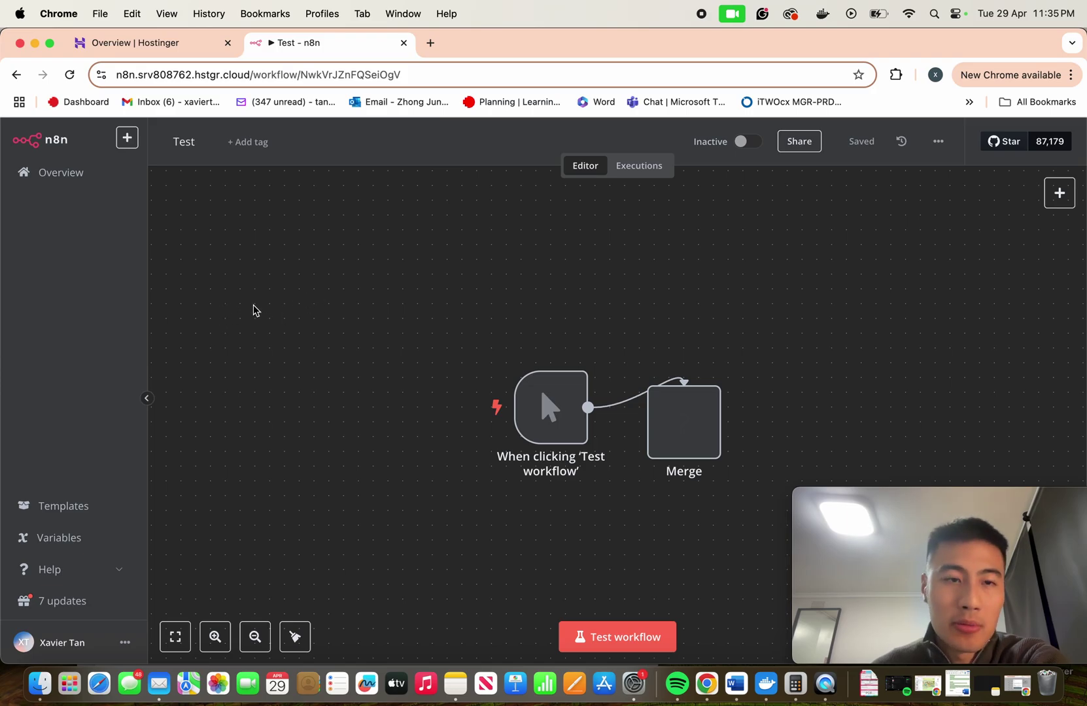
left_click(404, 43)
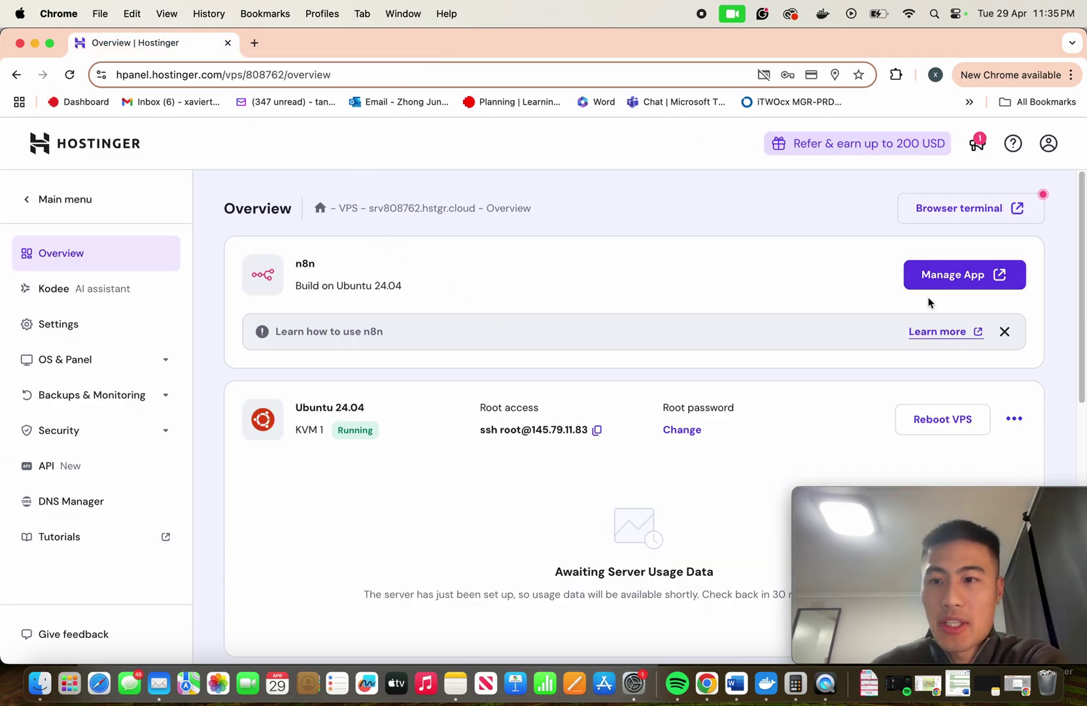
Launch the VPS Browser terminal from the Overview page, retrying until the root prompt appears
left_click(959, 209)
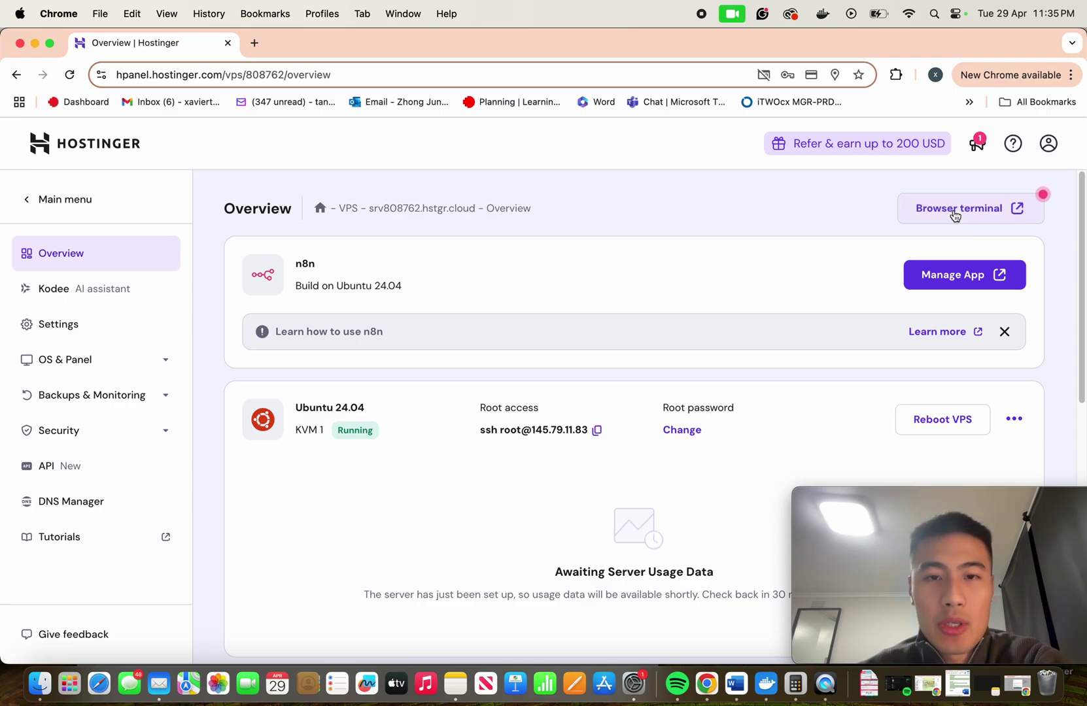
left_click(955, 213)
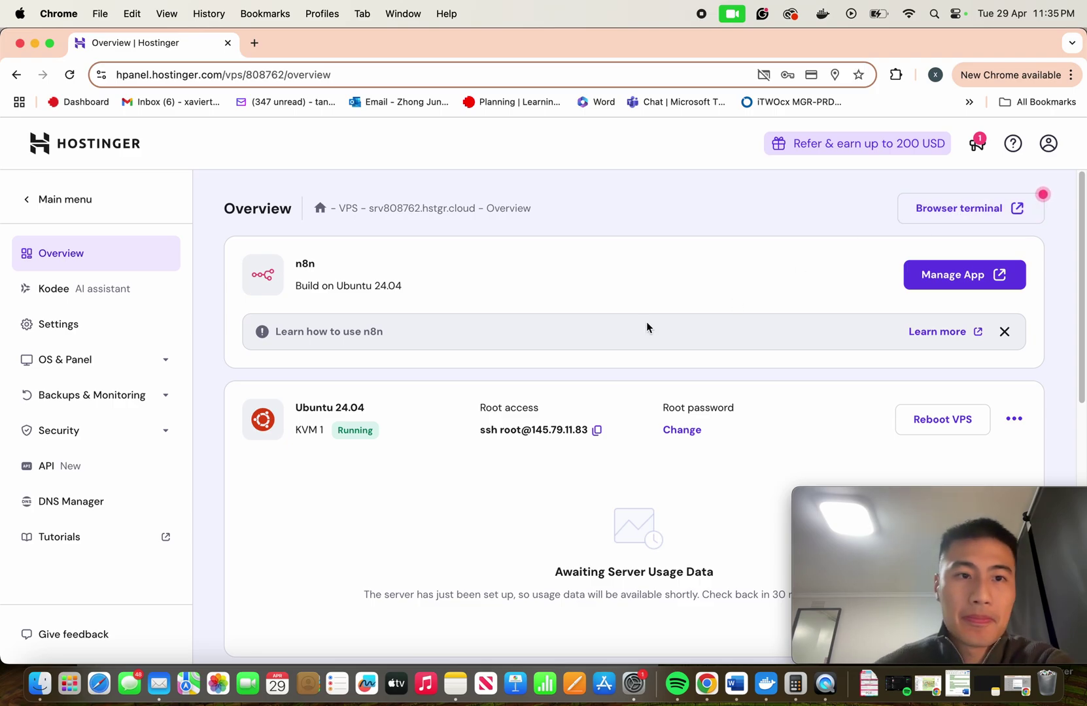
scroll(648, 327, "down", 5)
scroll(906, 291, "up", 4)
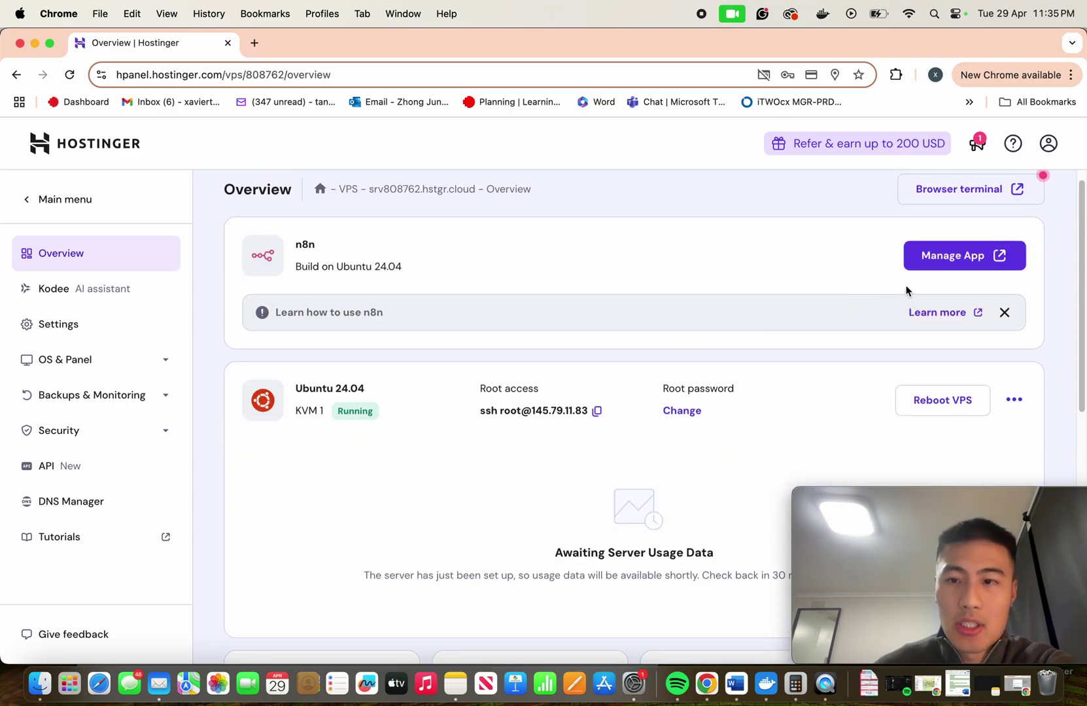
left_click(965, 193)
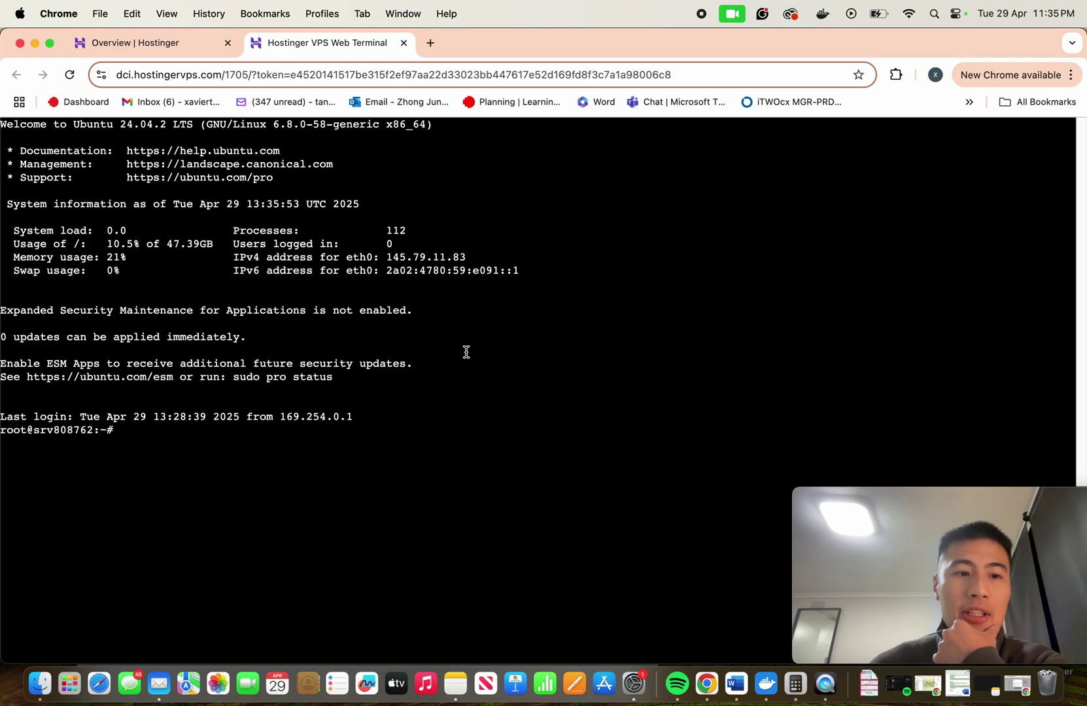
Run 'docker exec -it root_n8n_1 n8n --version', confirming 1.82.4, and paste the nano docker-compose.yml command
left_click(209, 433)
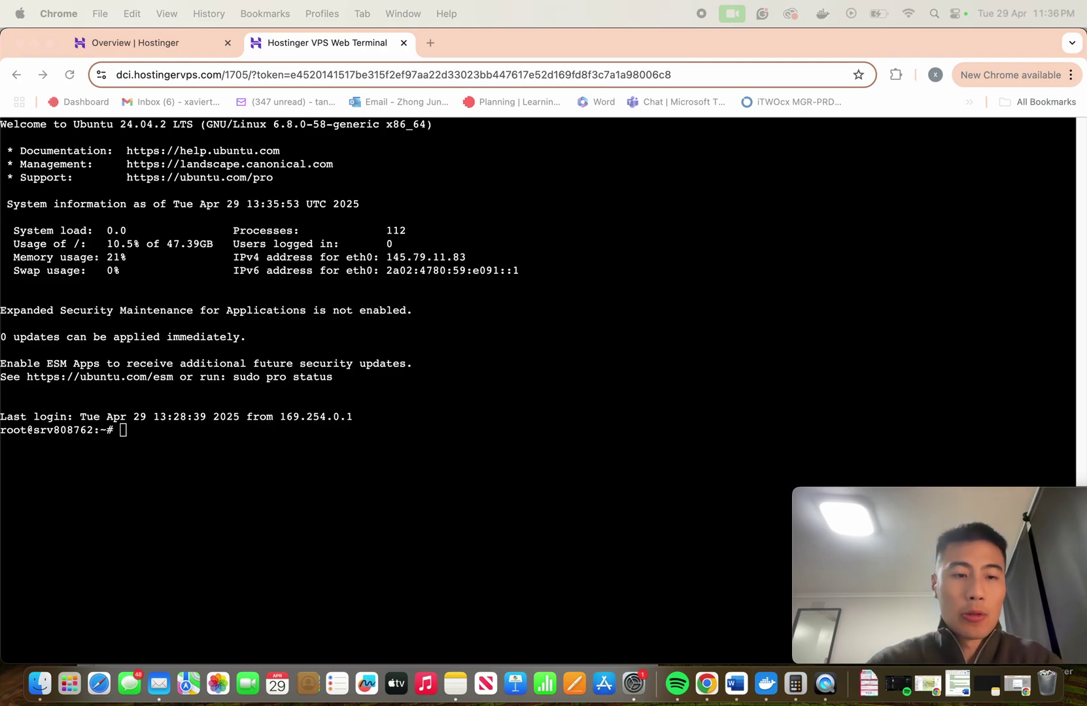
left_click(163, 444)
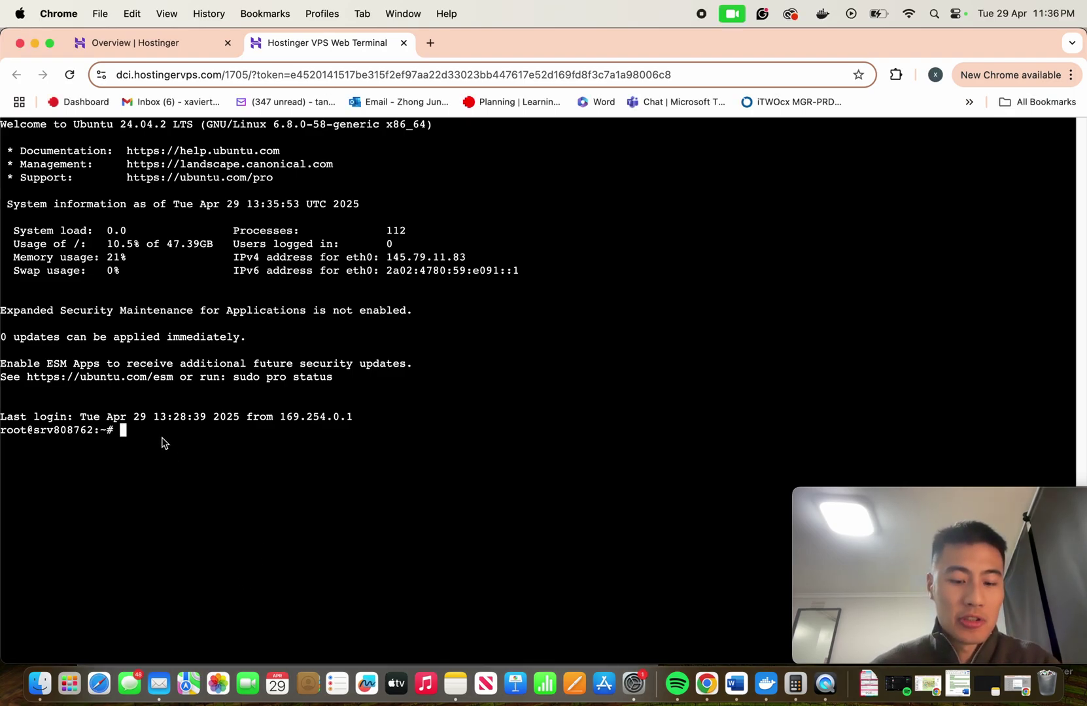
type("docker exec -it root_n8n_1 n8n --version")
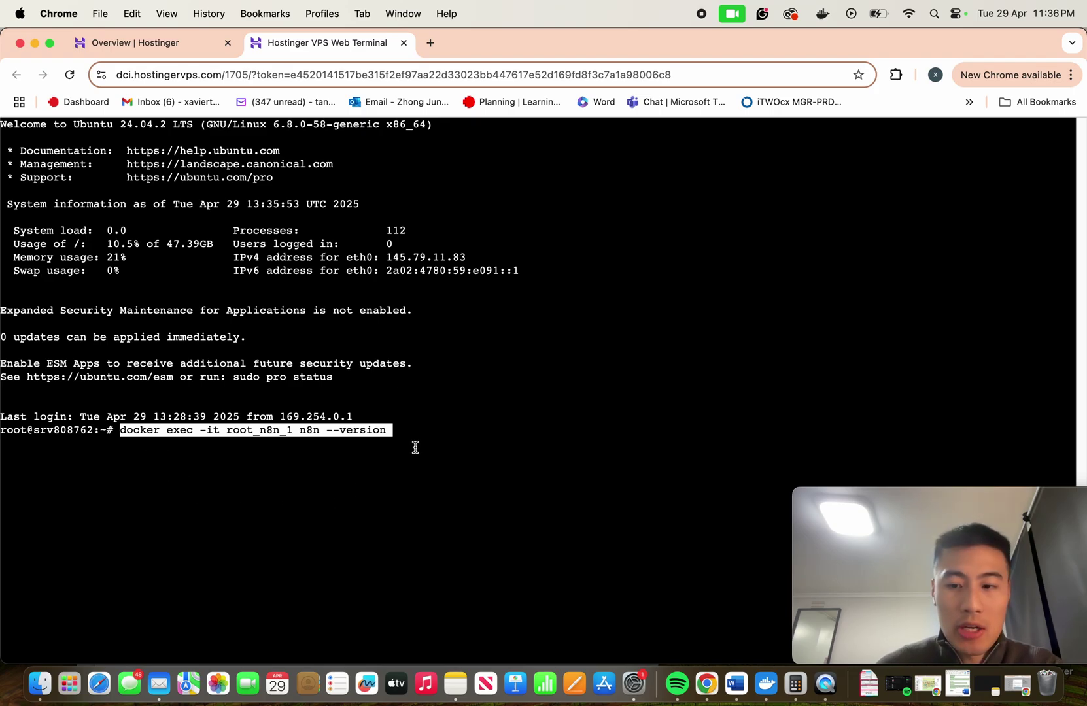
key("Return")
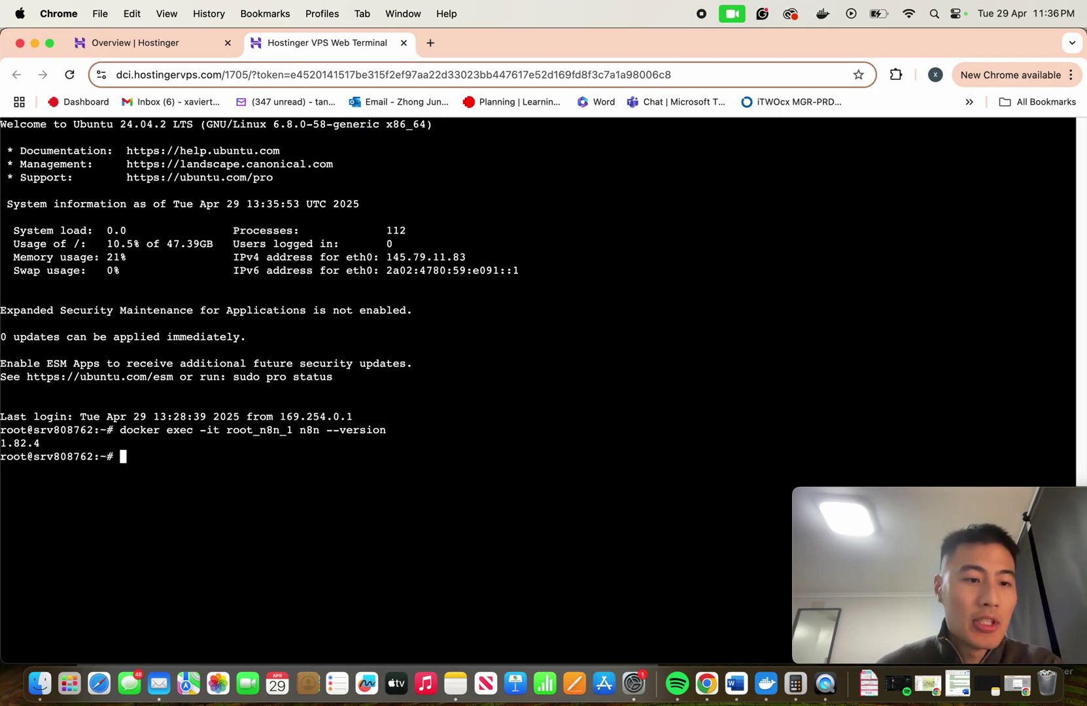
left_click_drag(52, 445, 2, 443)
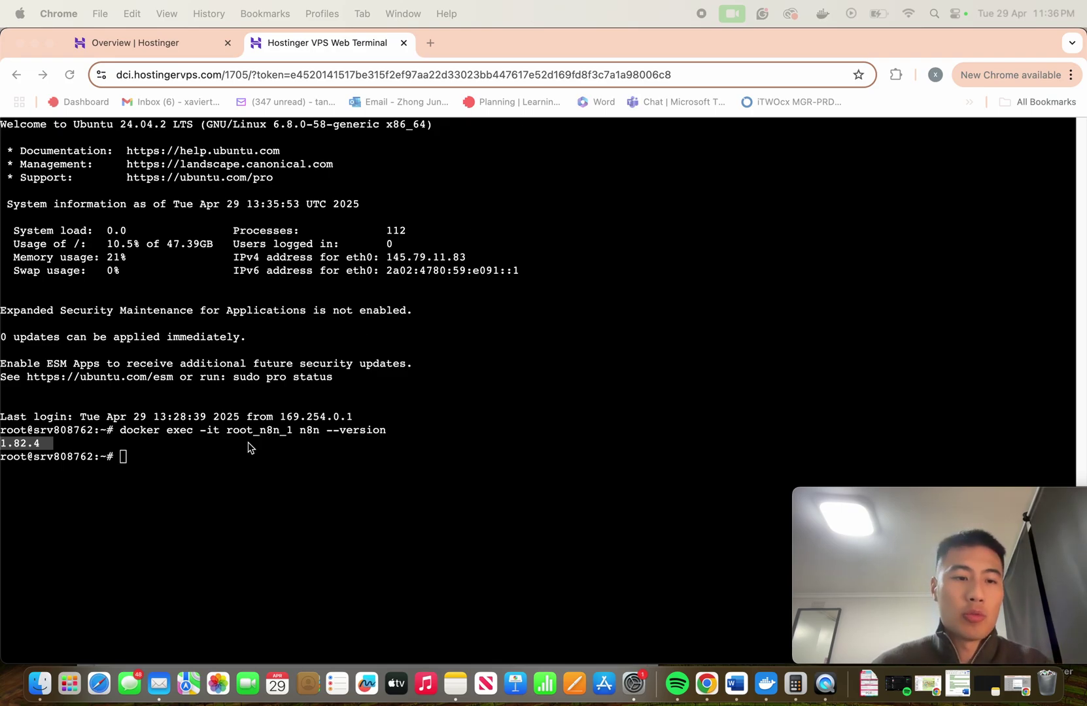
left_click(187, 461)
type("nano /root/docker-compose.yml")
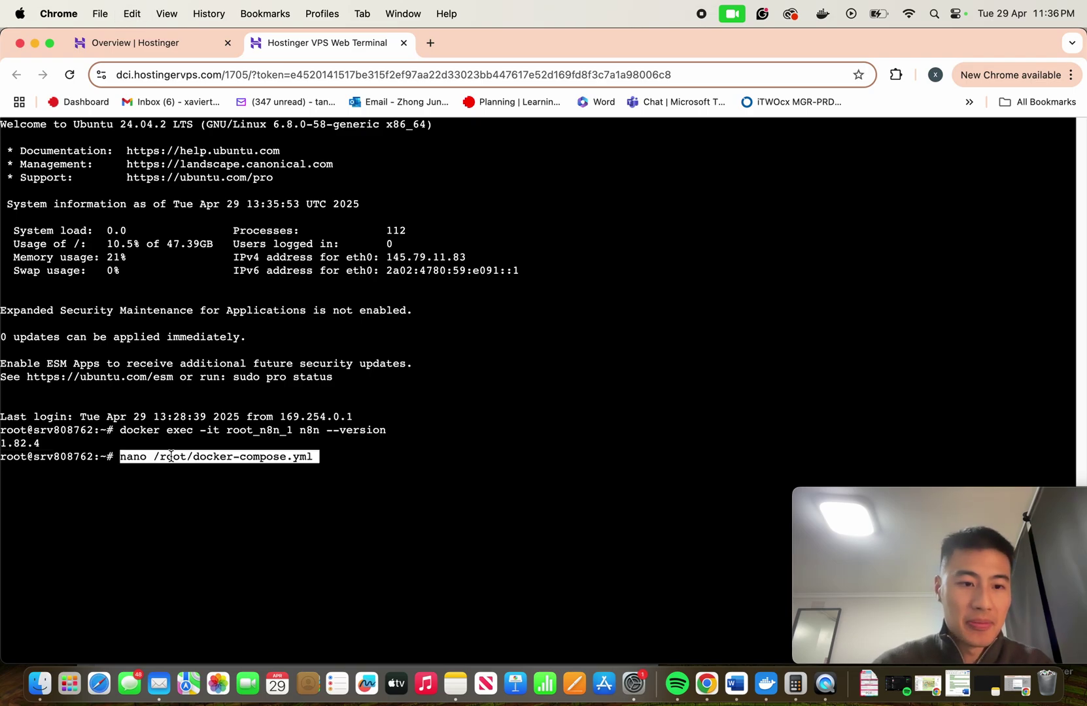
Open /root/docker-compose.yml in nano and delete the pinned n8n:1.82.4 tag from the image line
key("Return")
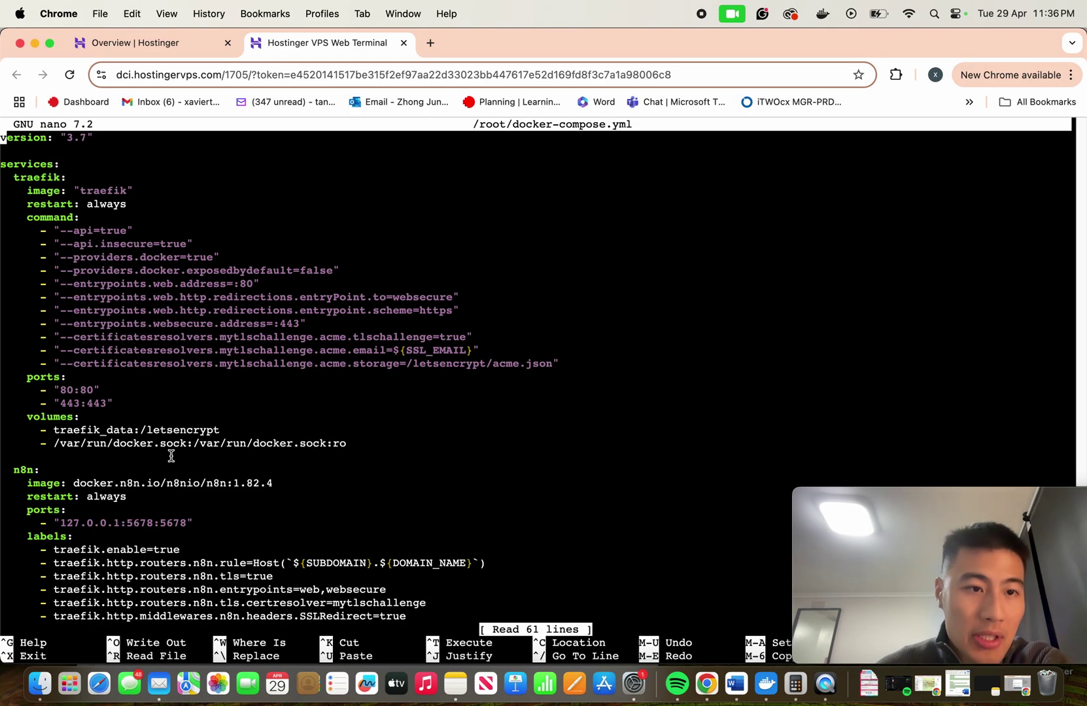
scroll(187, 334, "down", 10)
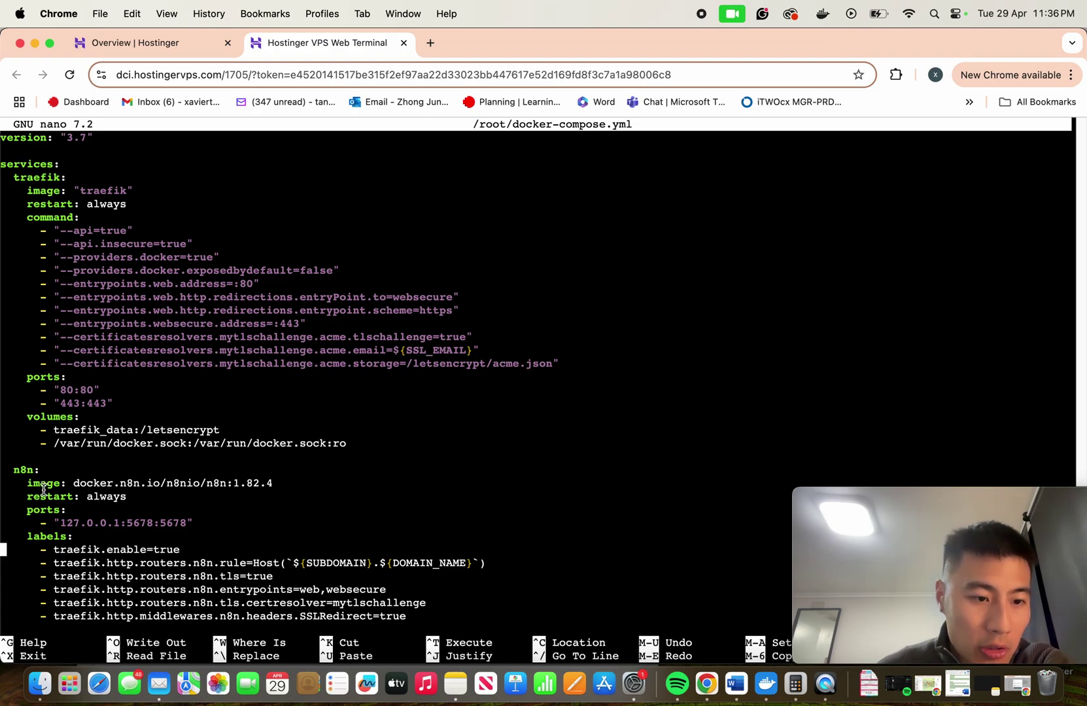
scroll(43, 491, "down", 1)
scroll(41, 500, "up", 5)
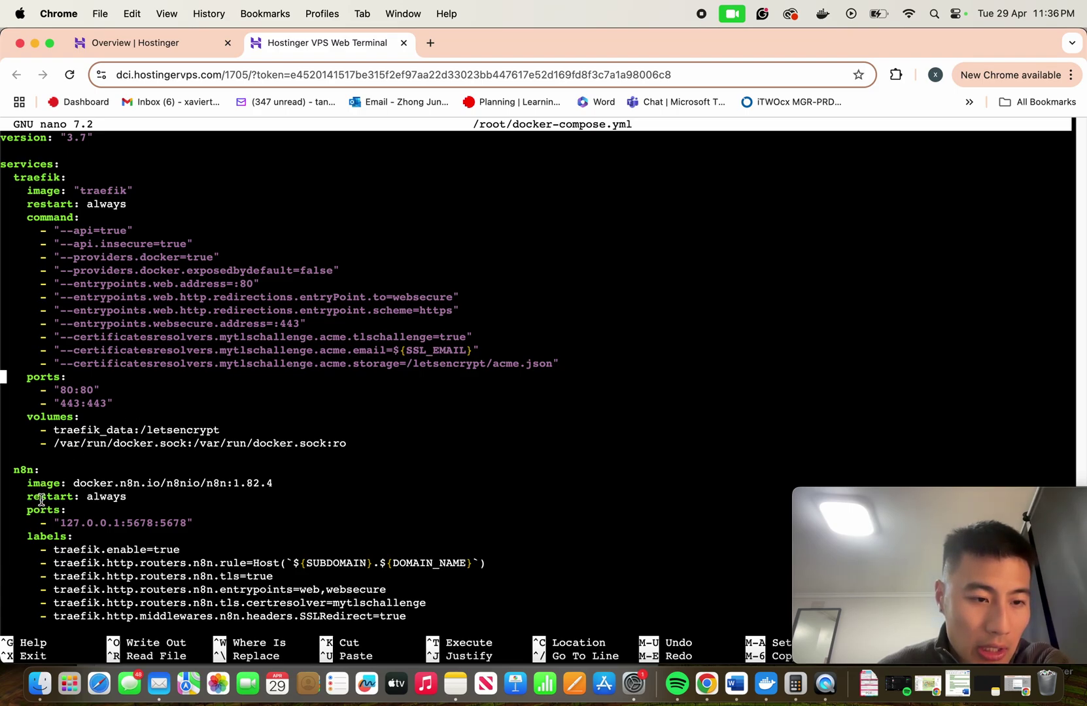
key("Down")
key("Down")
key("Down")
key("Down")
key("Down")
key("Down")
key("Down")
key("Down")
key("Right")
key("Right")
key("Right")
key("Right")
key("Right")
key("Right")
key("Right")
key("Right")
key("Right")
key("Right")
key("Right")
key("Right")
key("Right")
key("Right")
key("Right")
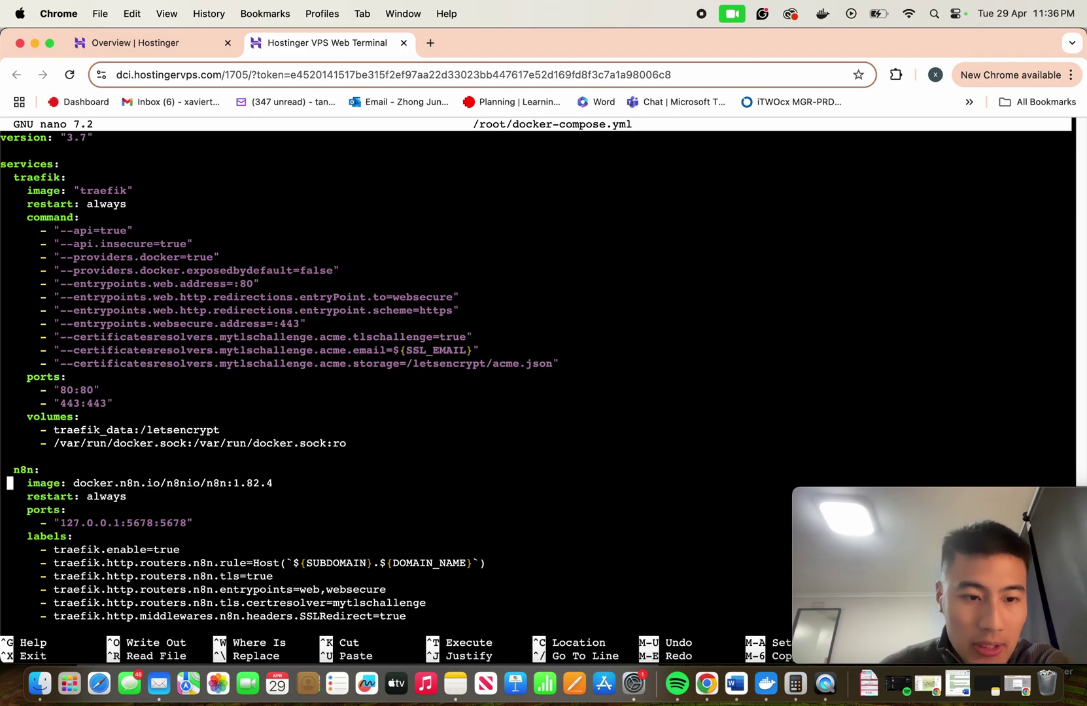
key("Right")
key("Right")
key("Right")
key("Right")
key("Right")
key("Right")
key("Right")
key("Right")
key("Right")
key("Right")
key("Right")
key("Right")
key("Right")
key("Right")
key("Right")
key("Right")
key("Right")
key("Right")
key("Right")
key("Right")
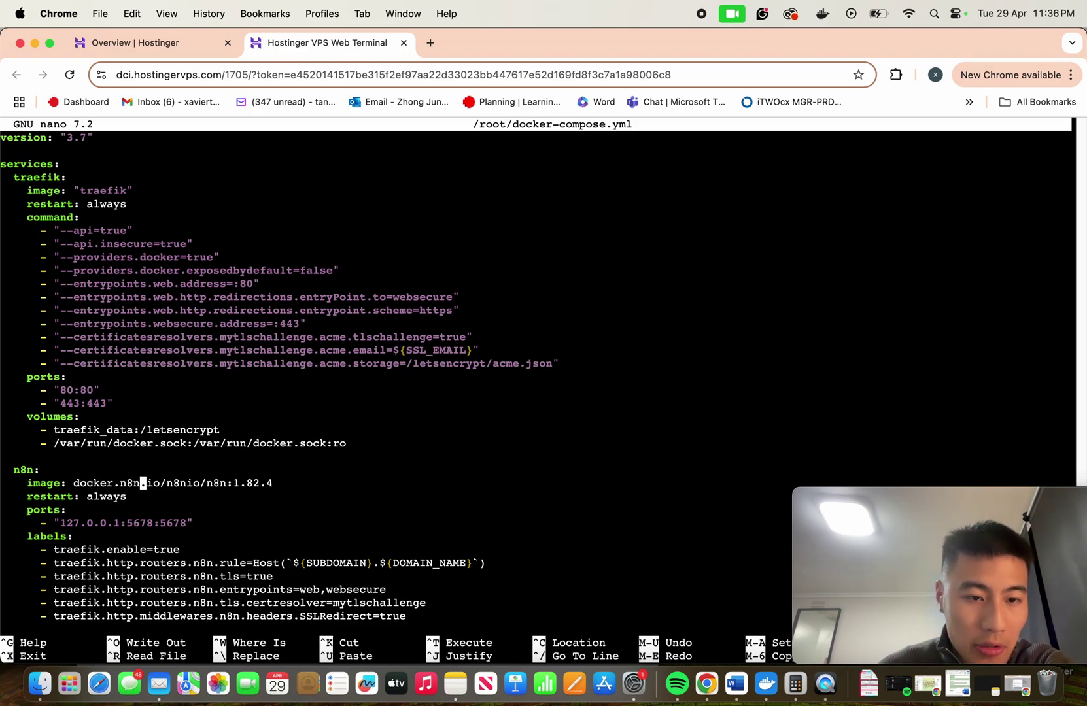
key("Right")
key("Right")
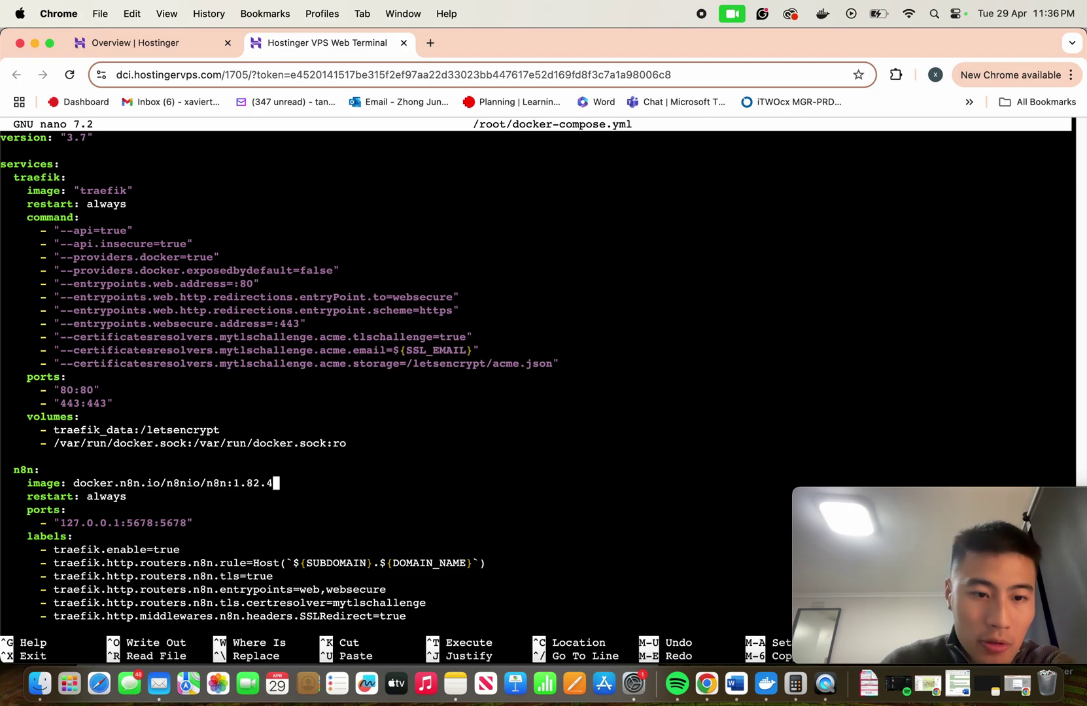
key("BackSpace")
key("BackSpace")
key("BackSpace")
key("BackSpace")
key("BackSpace")
key("BackSpace")
key("BackSpace")
key("BackSpace")
key("BackSpace")
key("BackSpace")
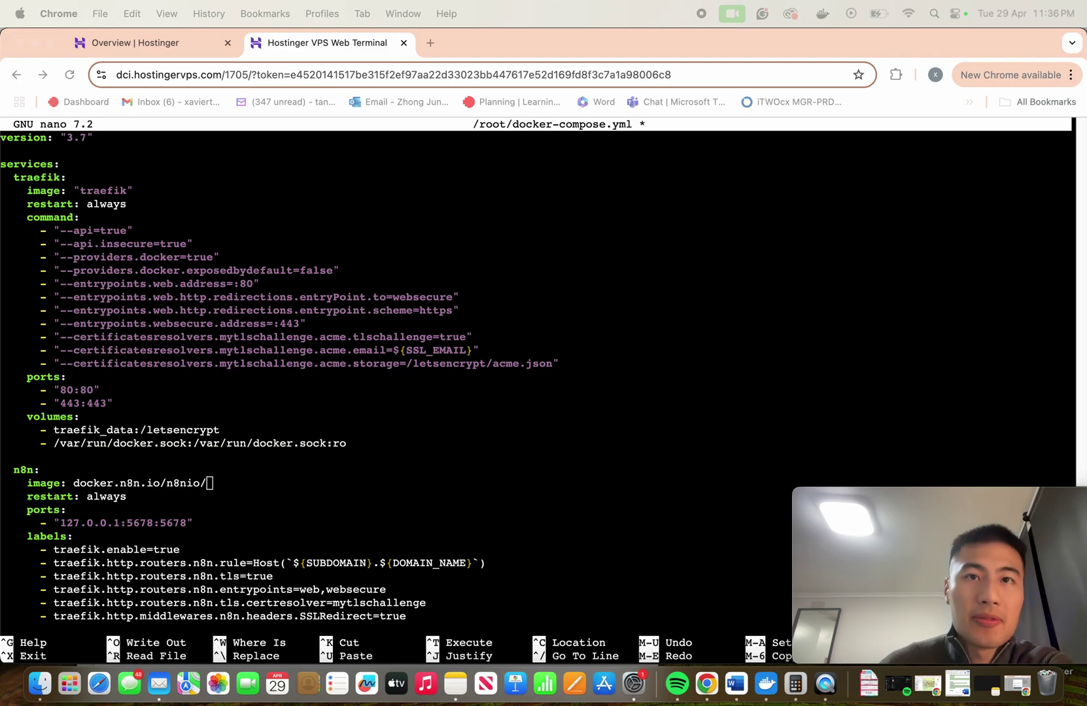
Paste 'n8n:latest' after 'n8nio/' so the image reads docker.n8n.io/n8nio/n8n:latest
left_click(224, 486)
right_click(223, 486)
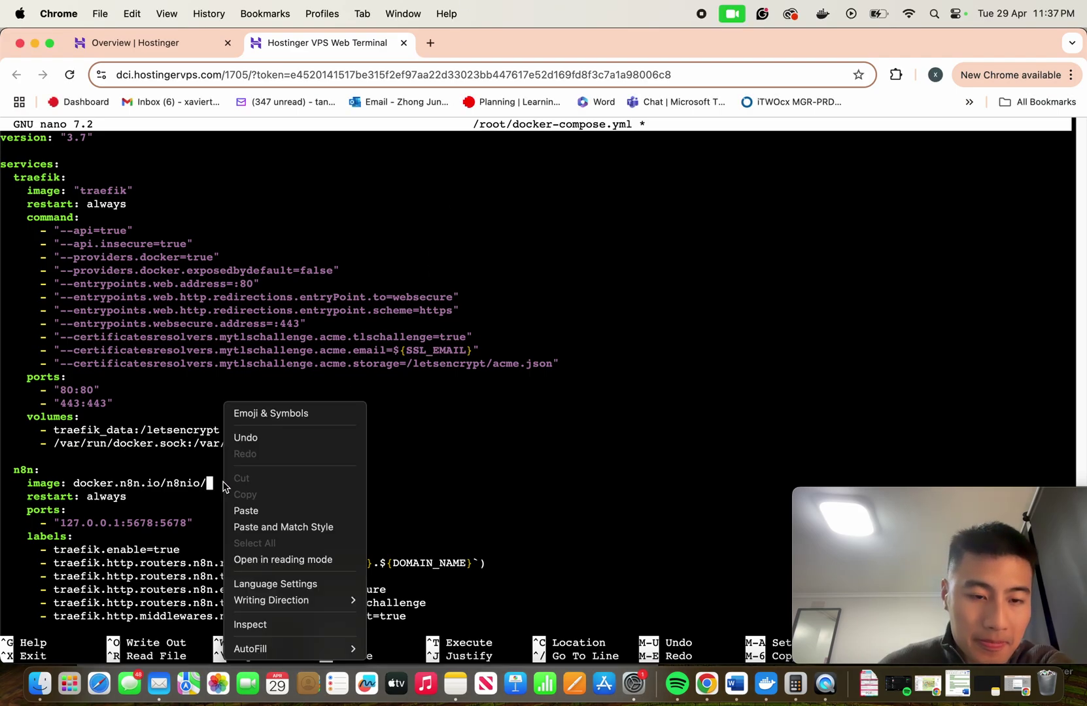
left_click(243, 510)
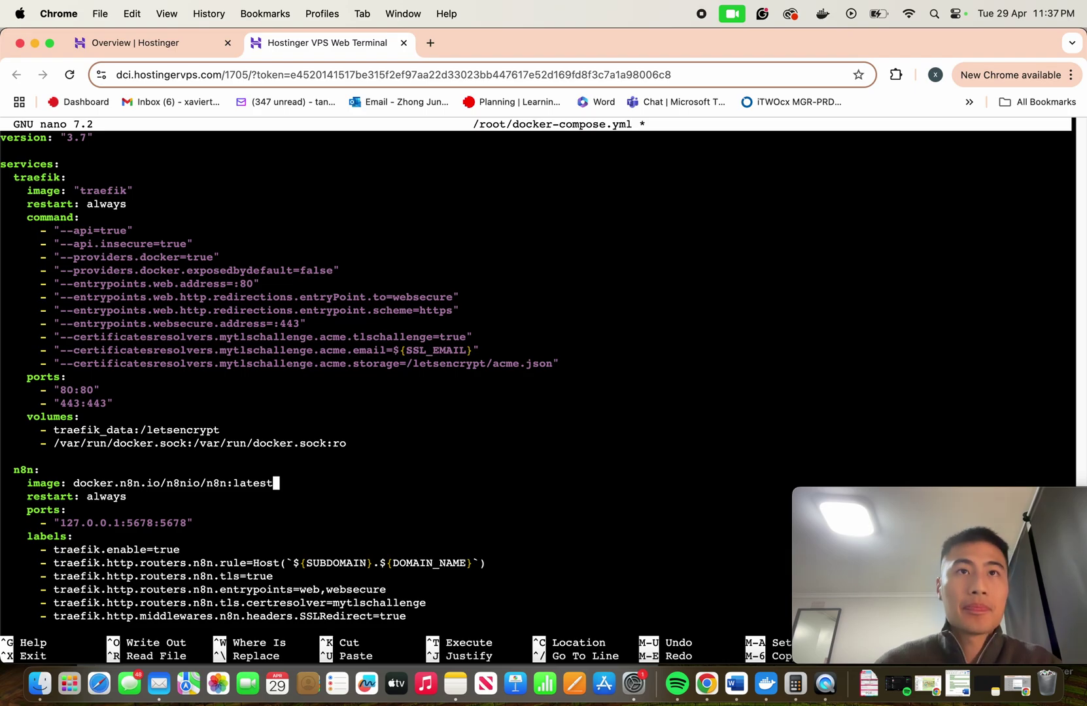
key("Return")
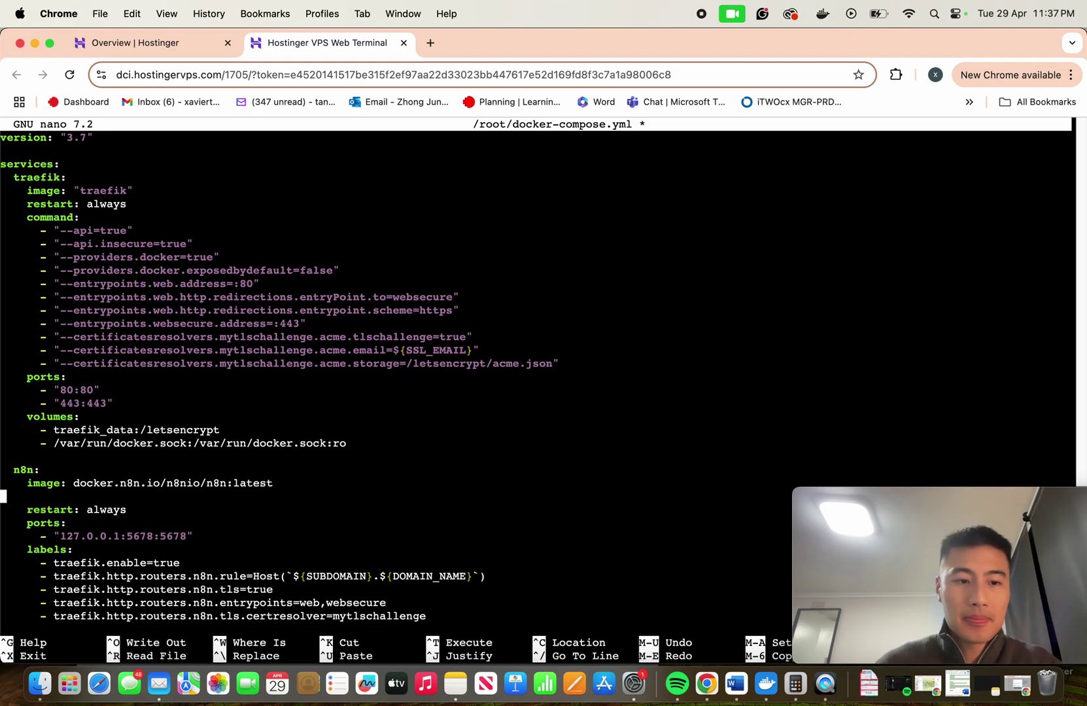
Remove the stray blank line, then save /root/docker-compose.yml and exit nano
key("BackSpace")
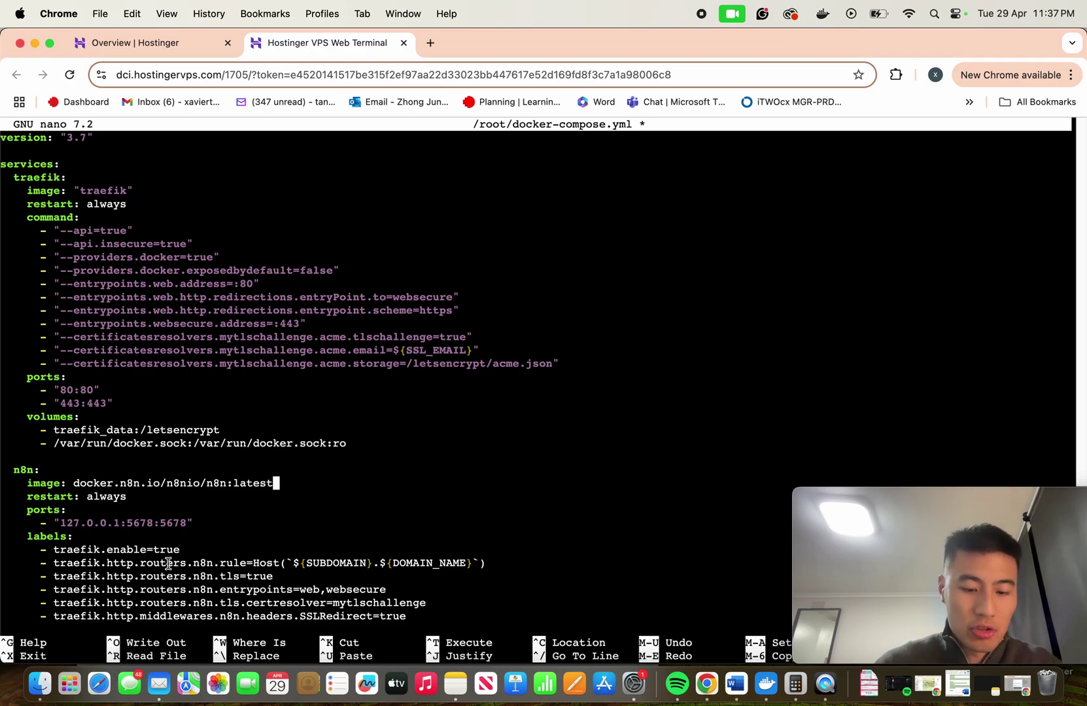
key("ctrl+x")
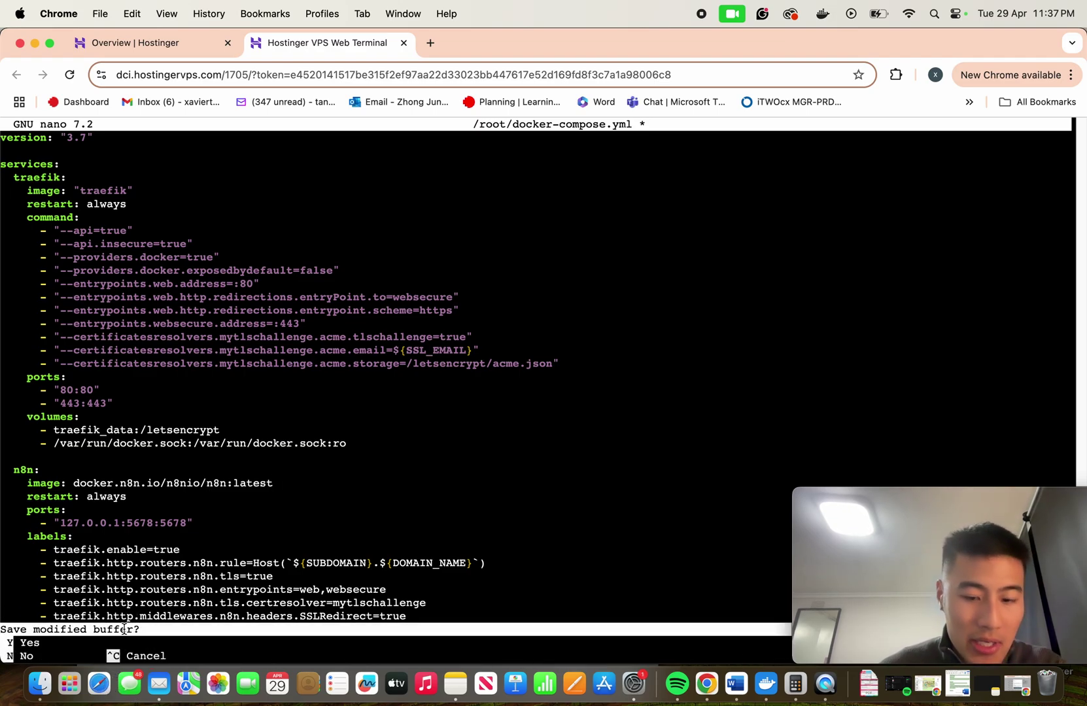
key("y")
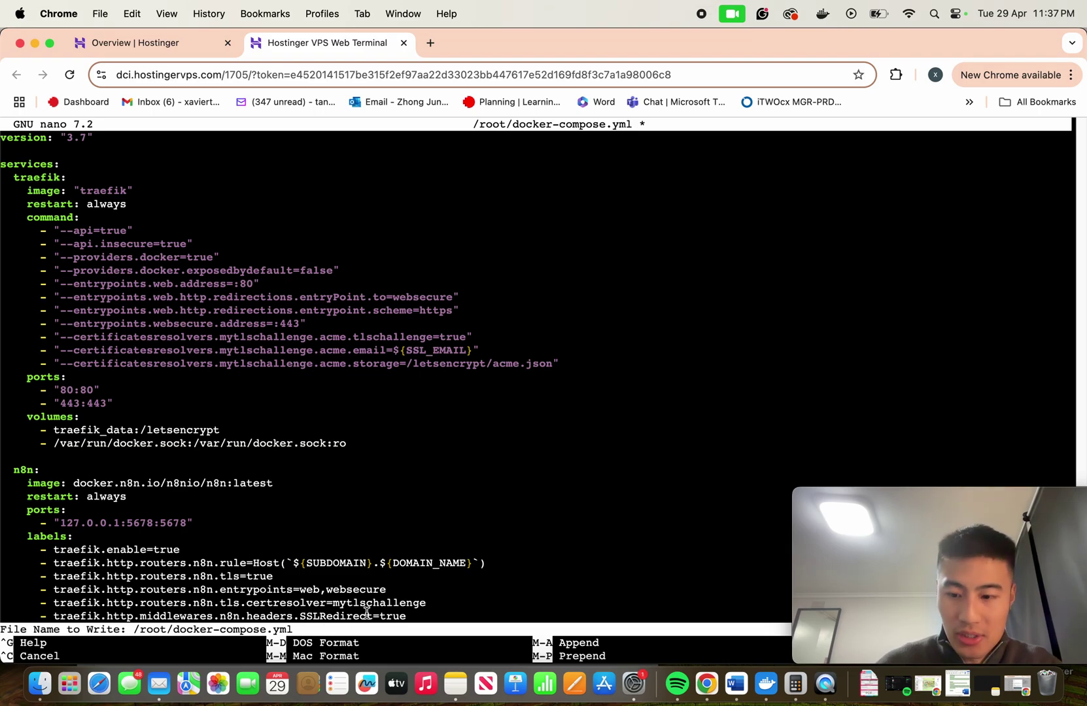
key("Return")
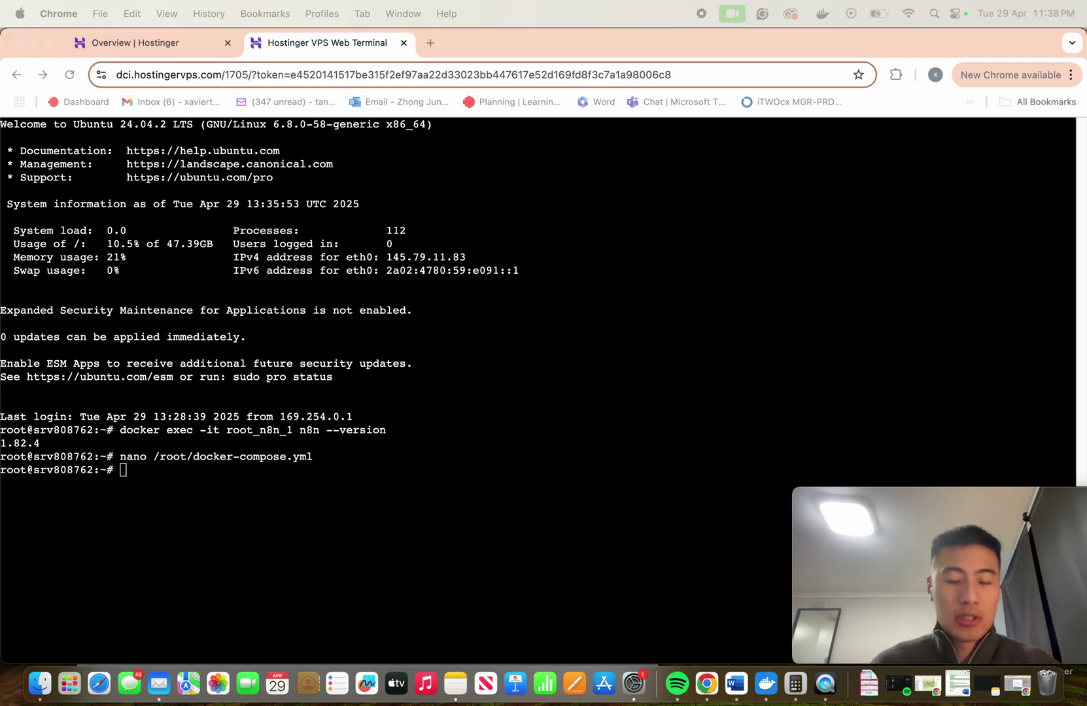
Run 'docker pull docker.n8n.io/n8nio/n8n:latest' after clearing a garbled paste; the image is up to date
left_click(155, 479)
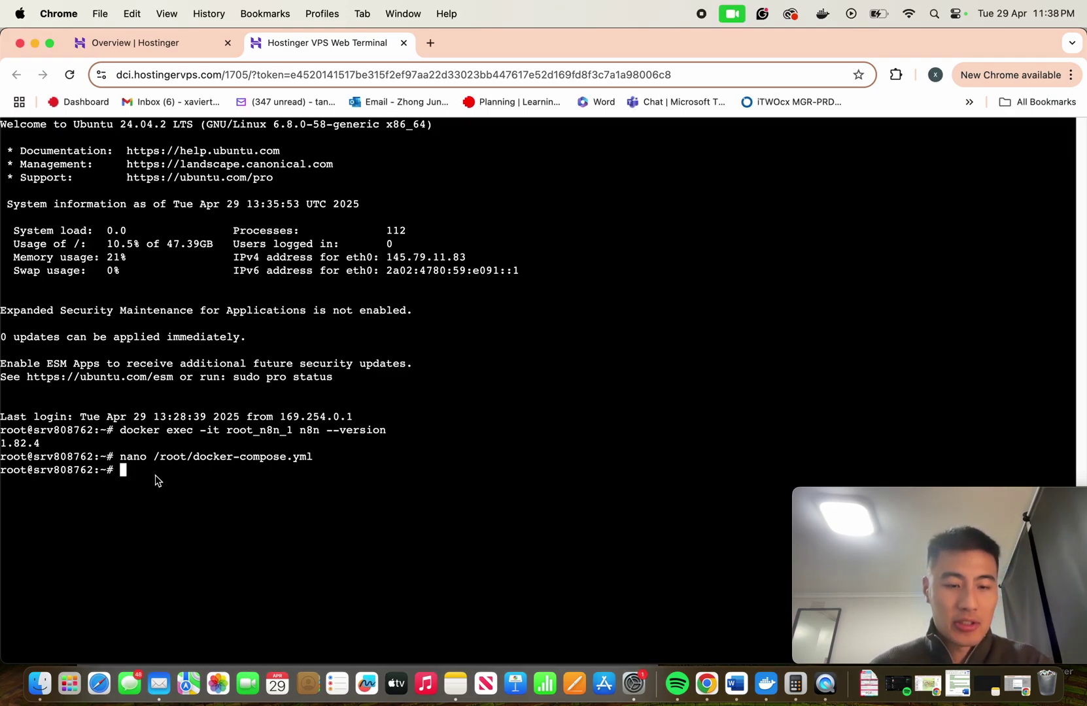
key("super+v")
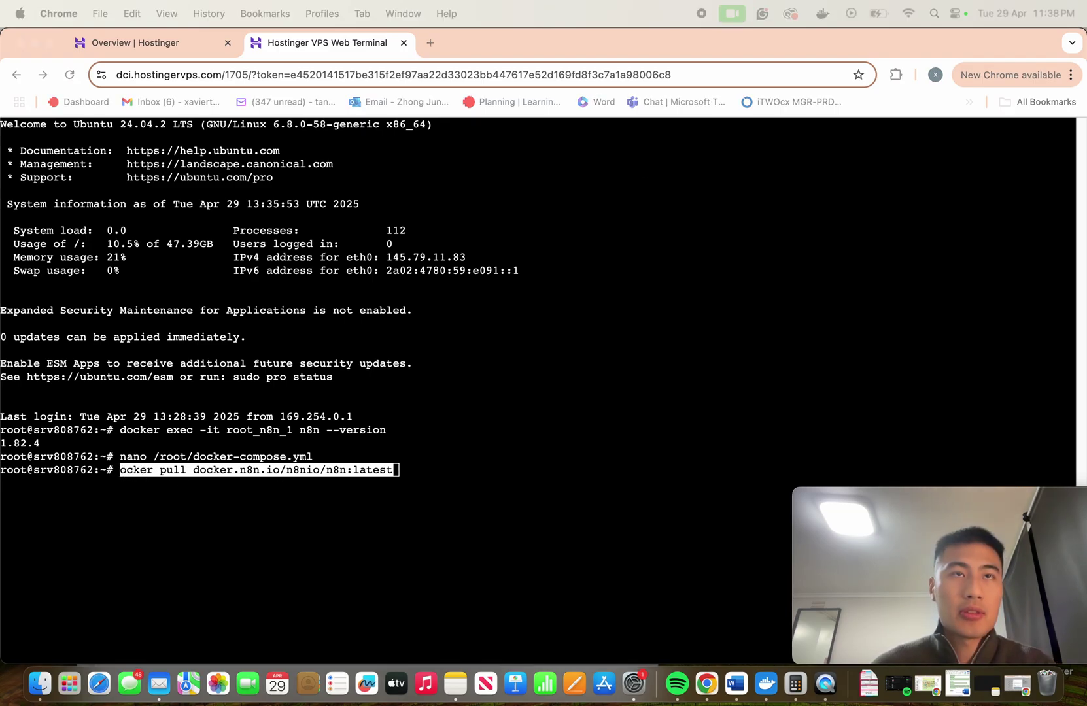
left_click(442, 472)
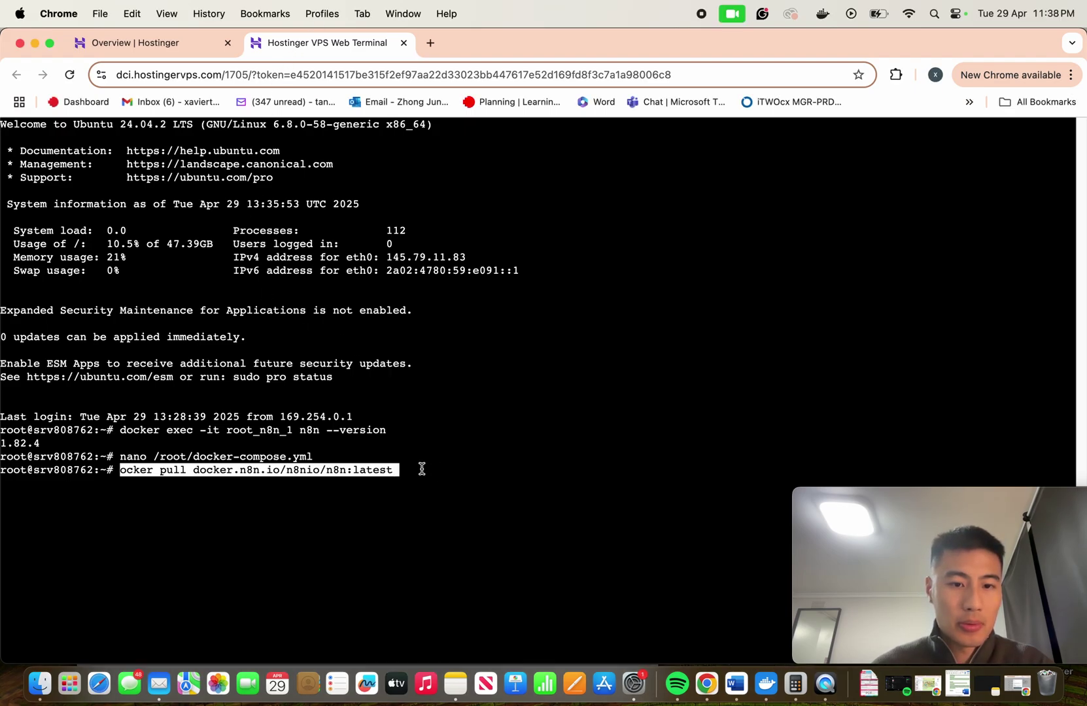
key("super+v")
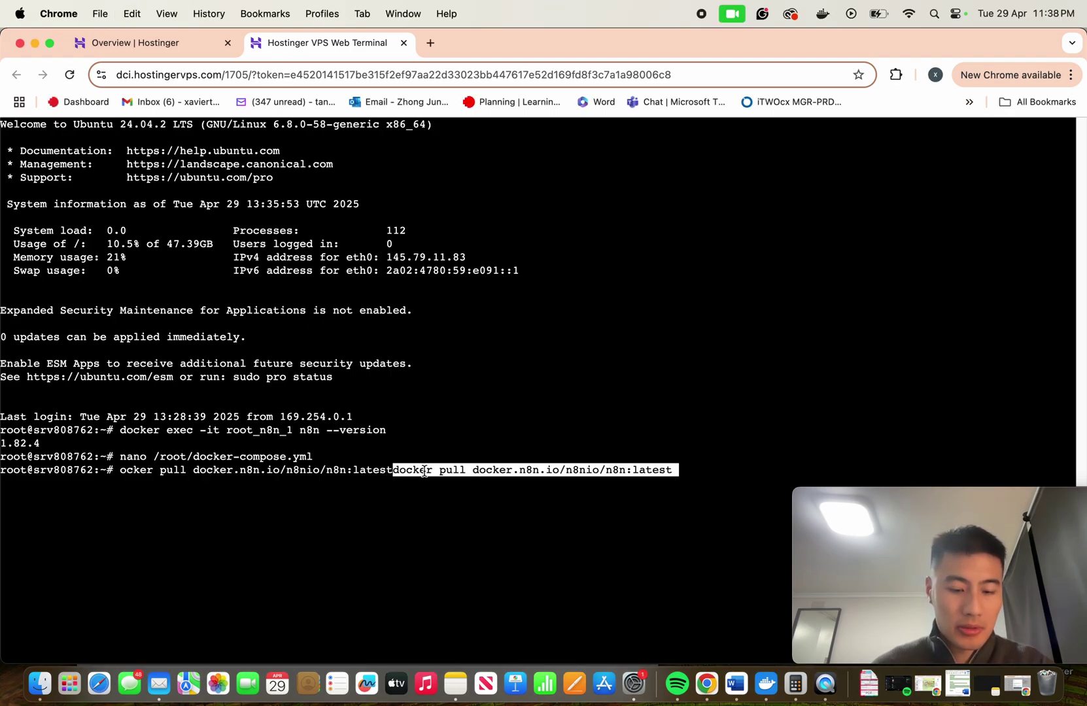
key("BackSpace")
key("BackSpace")
key("BackSpace")
key("BackSpace")
key("BackSpace")
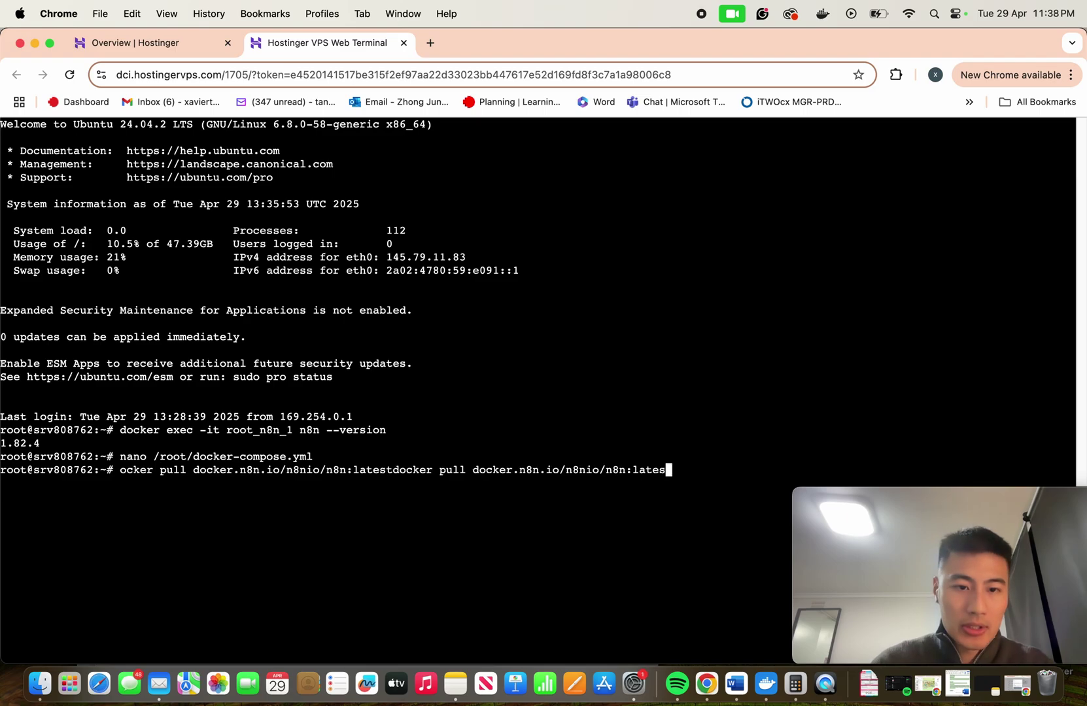
key("BackSpace")
key("BackSpace")
key("BackSpace")
key("BackSpace")
key("BackSpace")
key("BackSpace")
key("BackSpace")
key("BackSpace")
key("BackSpace")
key("BackSpace")
key("BackSpace")
key("BackSpace")
key("BackSpace")
key("BackSpace")
key("BackSpace")
key("BackSpace")
key("BackSpace")
key("BackSpace")
key("BackSpace")
key("BackSpace")
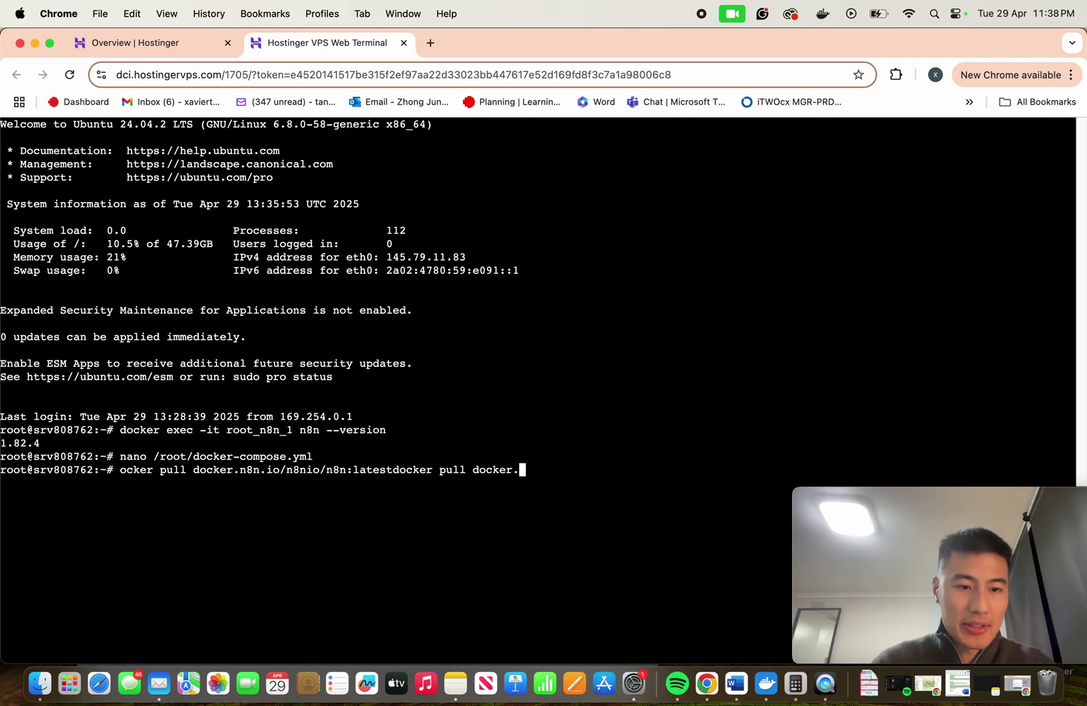
key("BackSpace")
key("BackSpace")
key("BackSpace")
key("BackSpace")
key("BackSpace")
key("BackSpace")
key("BackSpace")
key("BackSpace")
key("BackSpace")
key("BackSpace")
key("BackSpace")
key("BackSpace")
key("BackSpace")
key("BackSpace")
key("BackSpace")
key("BackSpace")
key("BackSpace")
key("BackSpace")
key("BackSpace")
key("BackSpace")
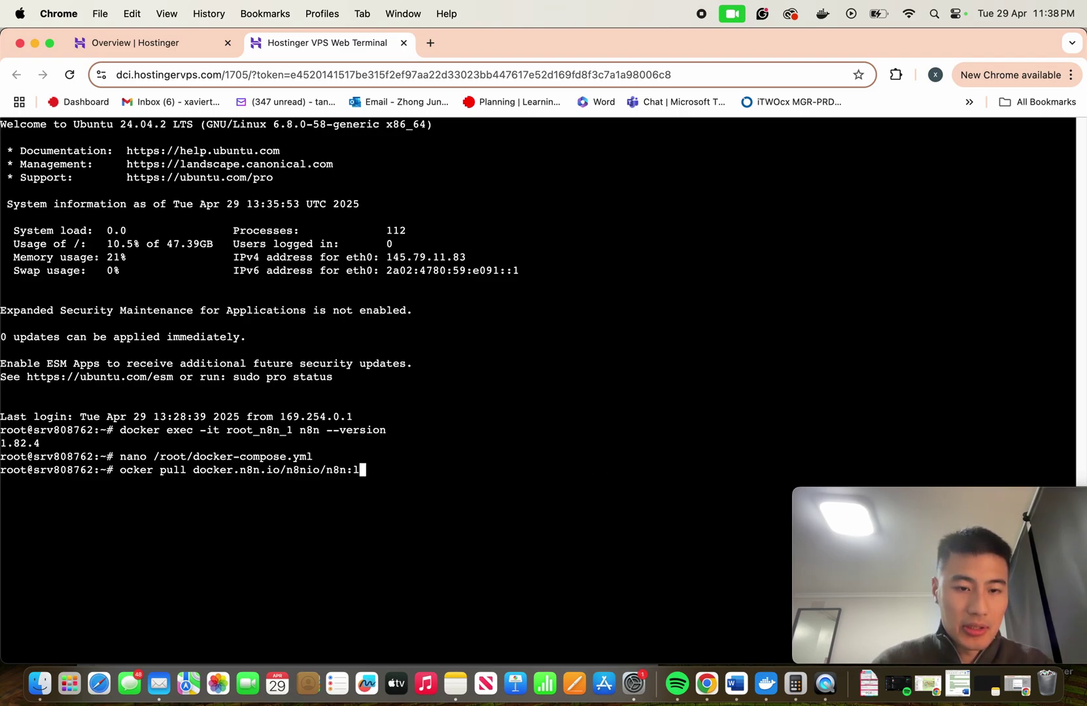
key("BackSpace")
key("BackSpace")
key("BackSpace")
key("BackSpace")
key("BackSpace")
key("BackSpace")
key("BackSpace")
key("BackSpace")
key("BackSpace")
key("BackSpace")
key("BackSpace")
key("BackSpace")
key("BackSpace")
key("BackSpace")
key("BackSpace")
key("BackSpace")
key("BackSpace")
key("BackSpace")
key("BackSpace")
key("BackSpace")
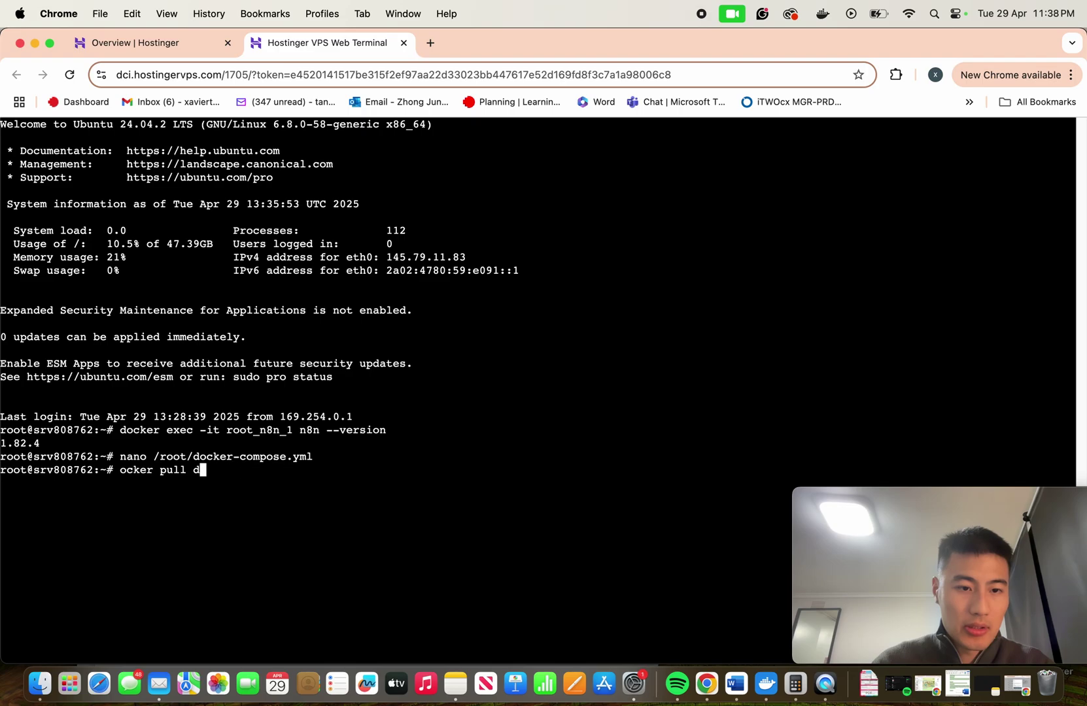
key("BackSpace")
key("BackSpace")
key("BackSpace")
key("BackSpace")
key("BackSpace")
key("BackSpace")
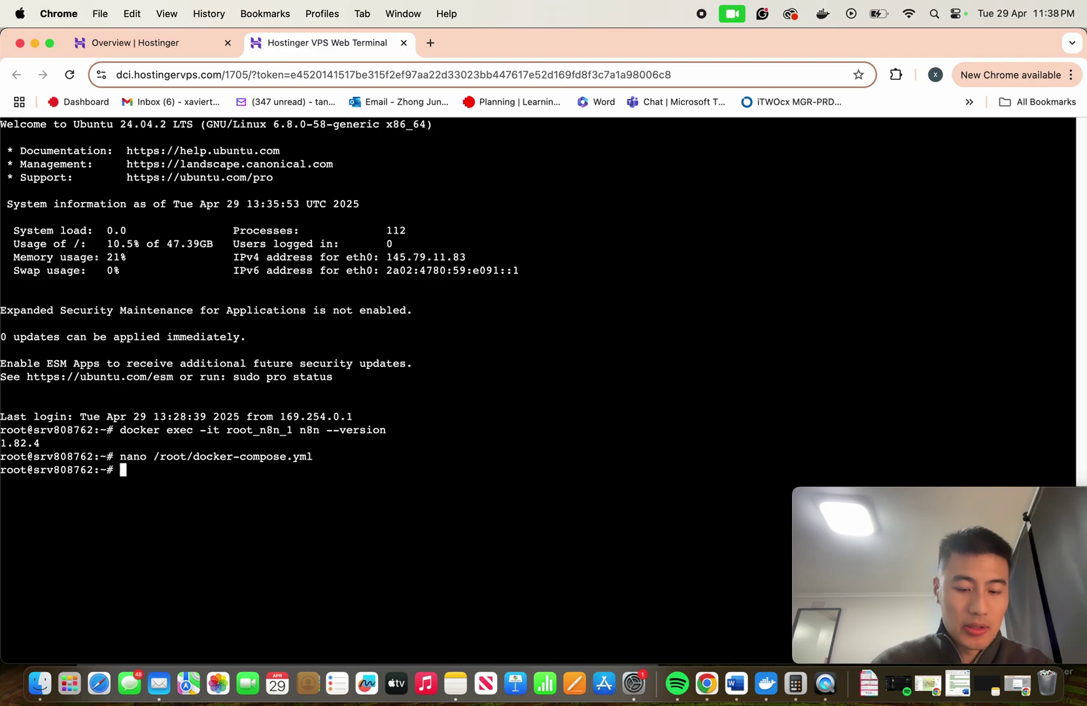
key("super+v")
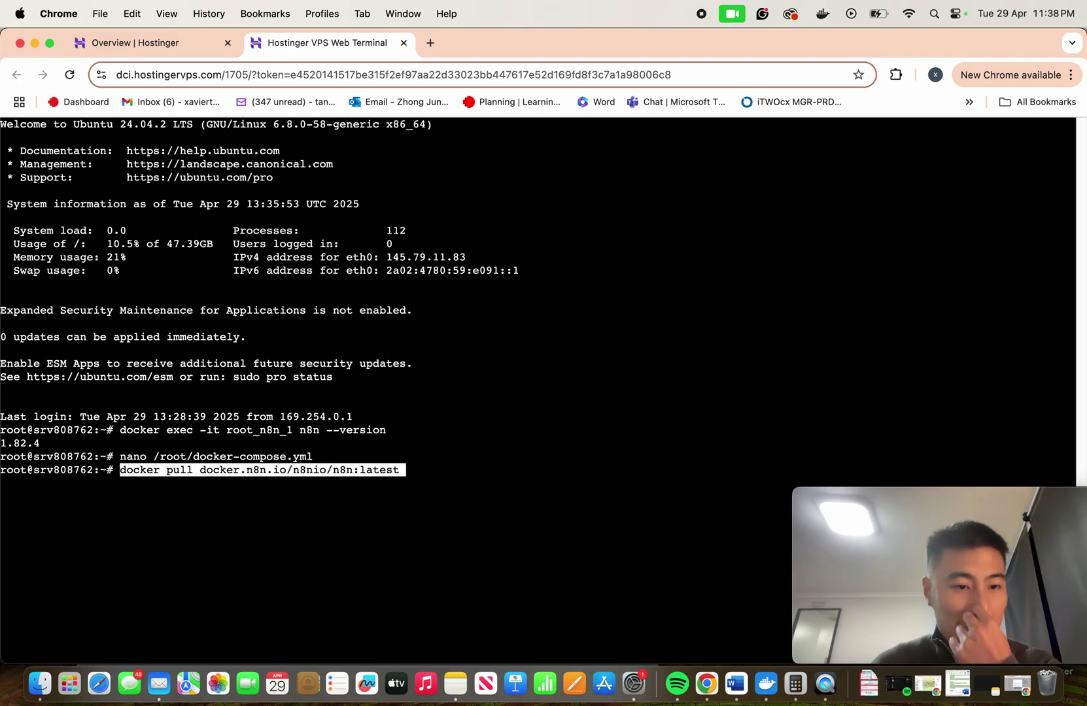
key("Return")
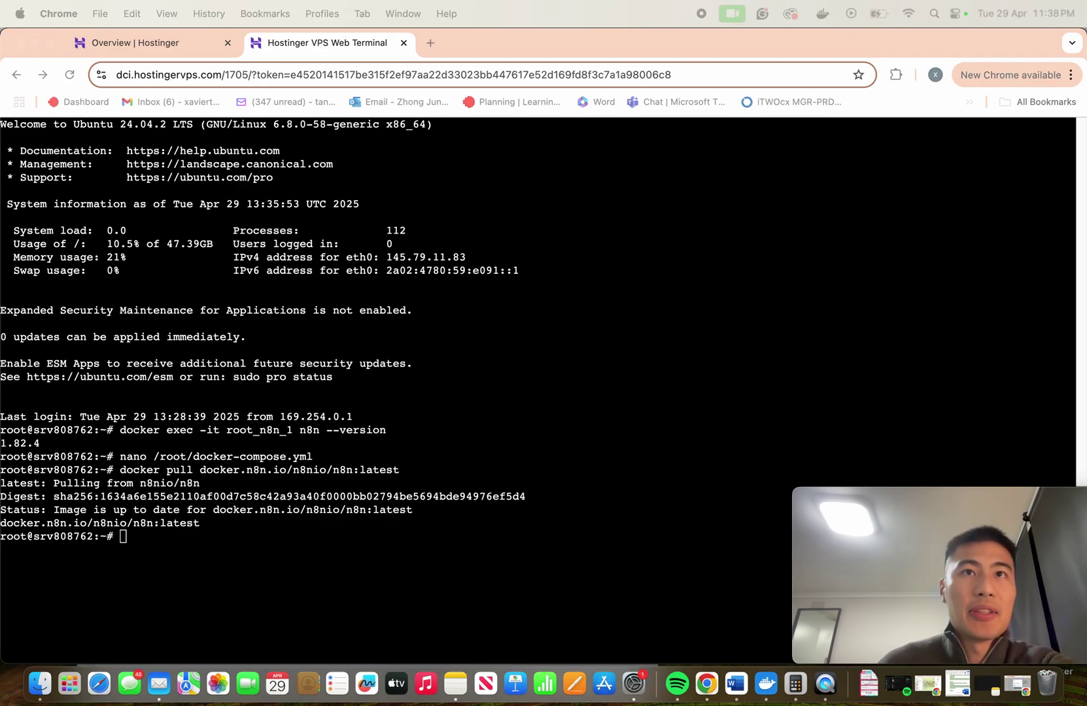
left_click(167, 536)
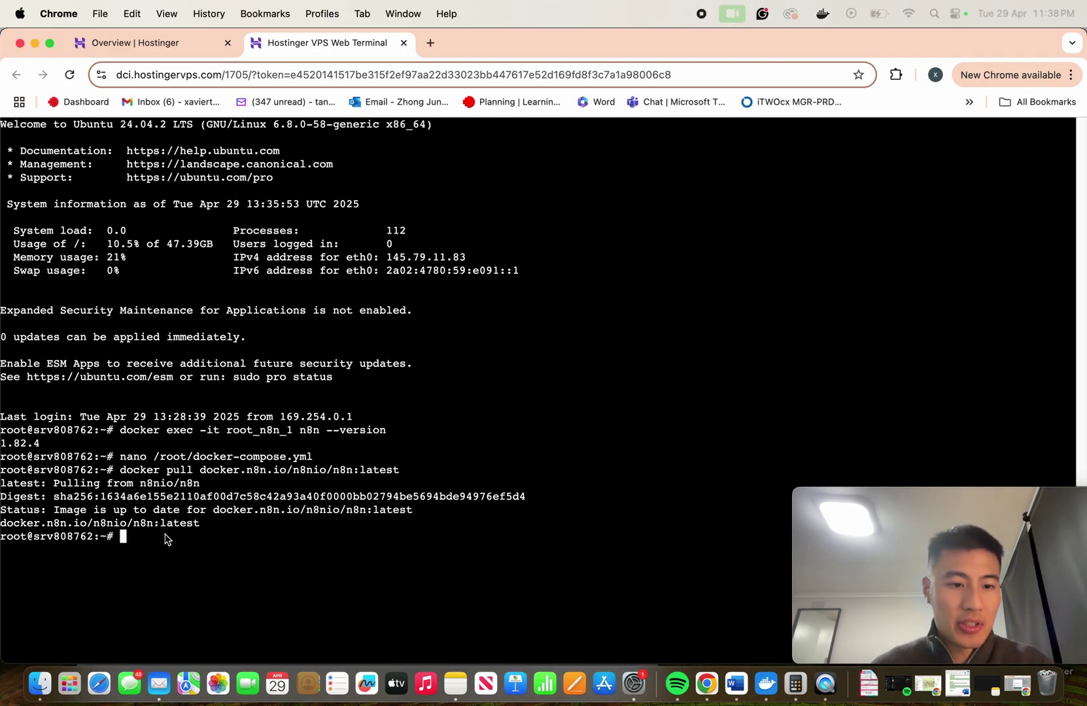
Recreate containers with 'docker-compose -f /root/docker-compose.yml down' and 'up -d', confirming n8n reports 1.90.2
type("docker-compose -f /root/docker-compose.yml down docker-compose -f /root/docker-compose.yml up -d")
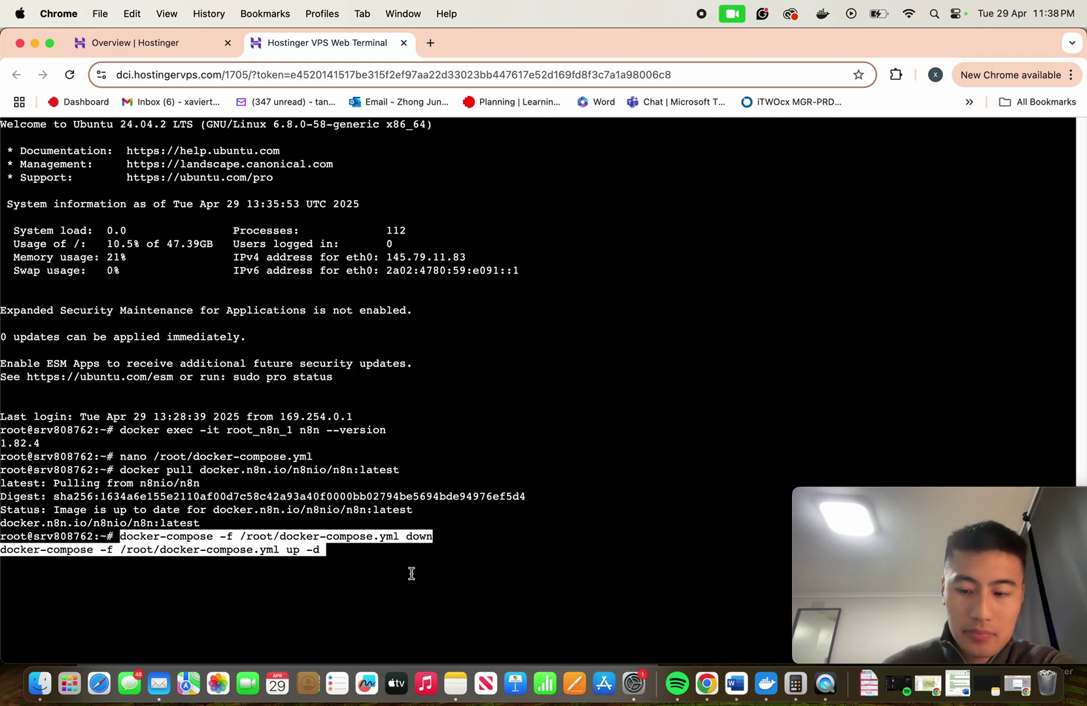
key("Return")
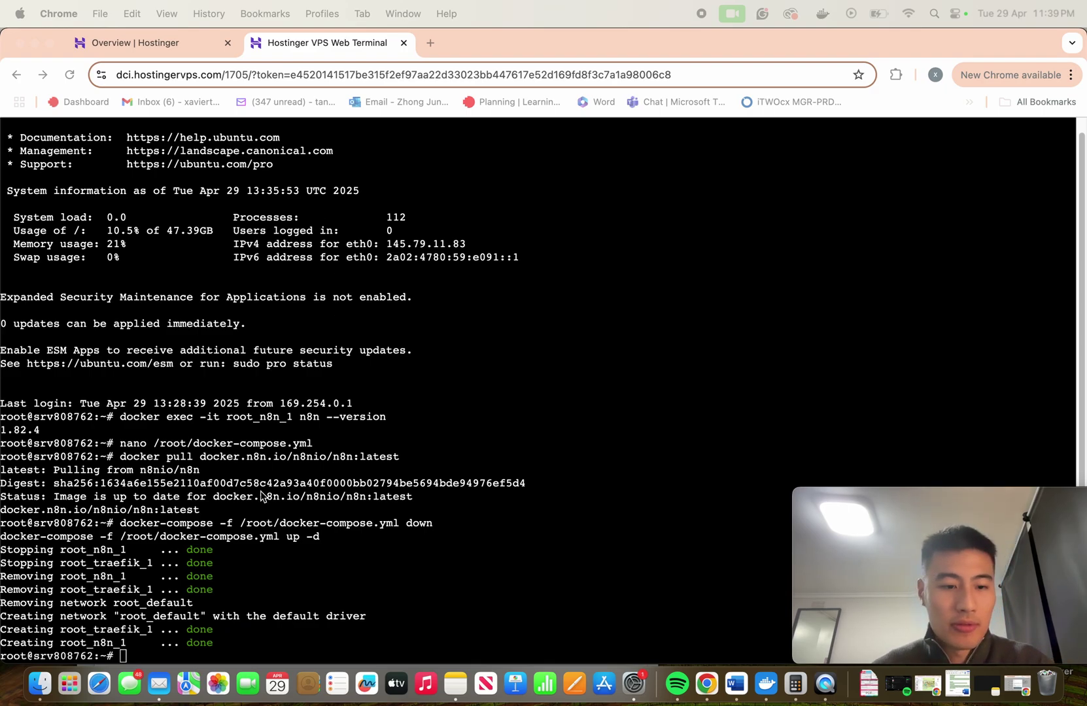
left_click(142, 654)
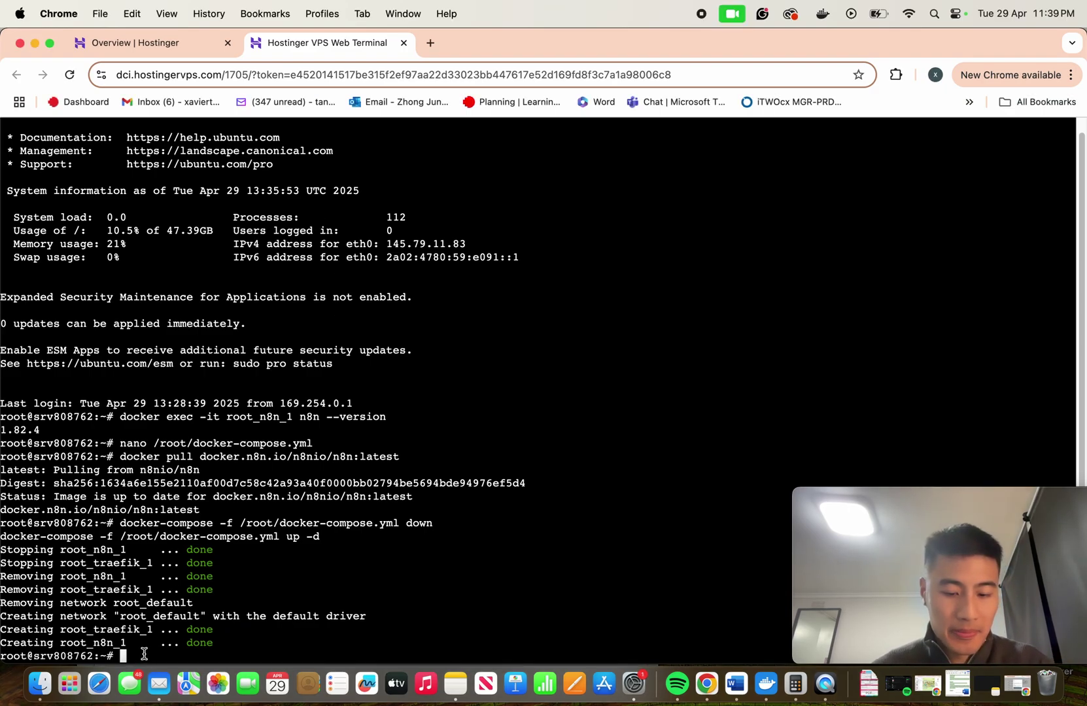
type("docker exec -it root_n8n_1 n8n --version")
key("Return")
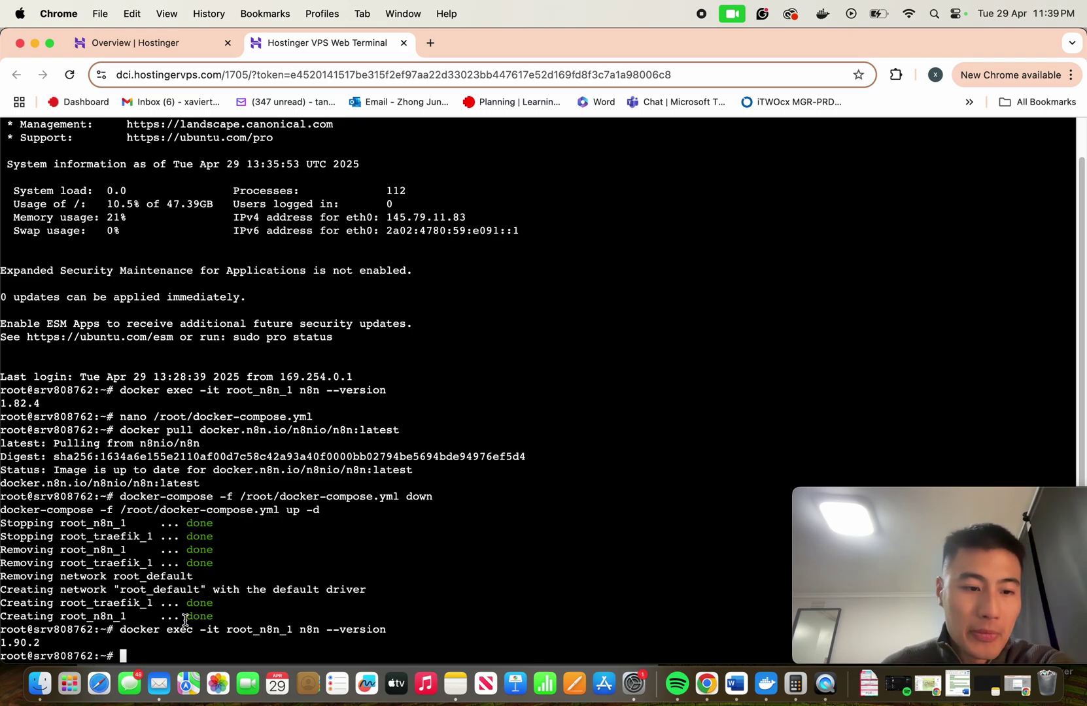
left_click(141, 43)
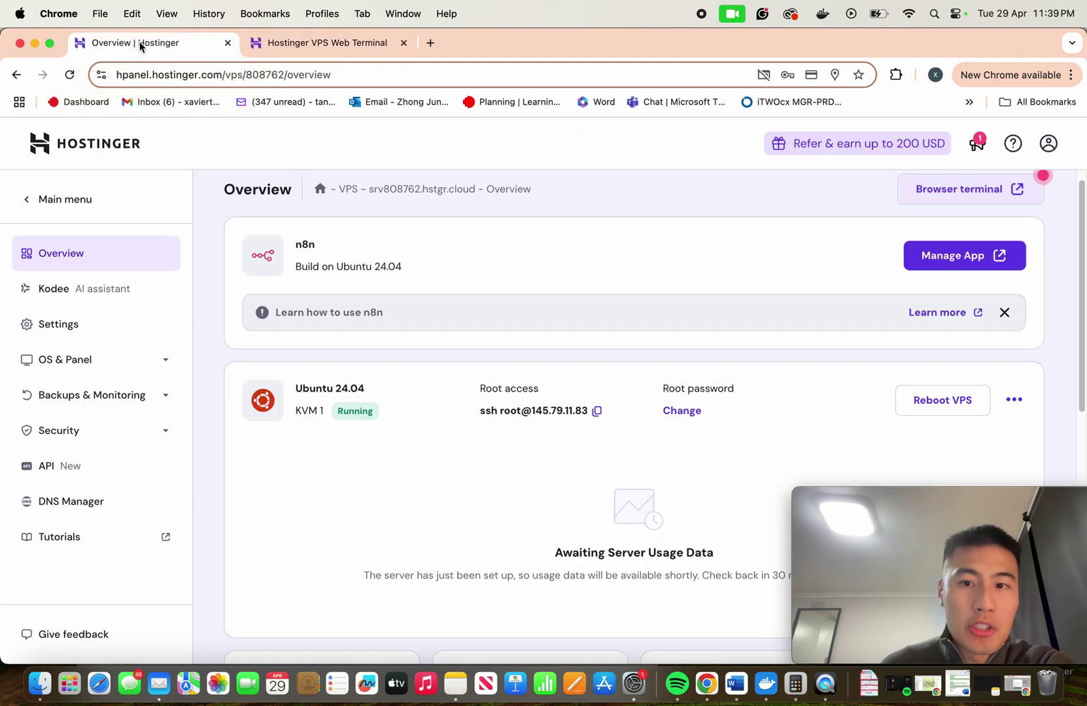
Reopen the n8n app from its hPanel card to see the Test workflow after the upgrade
left_click(940, 256)
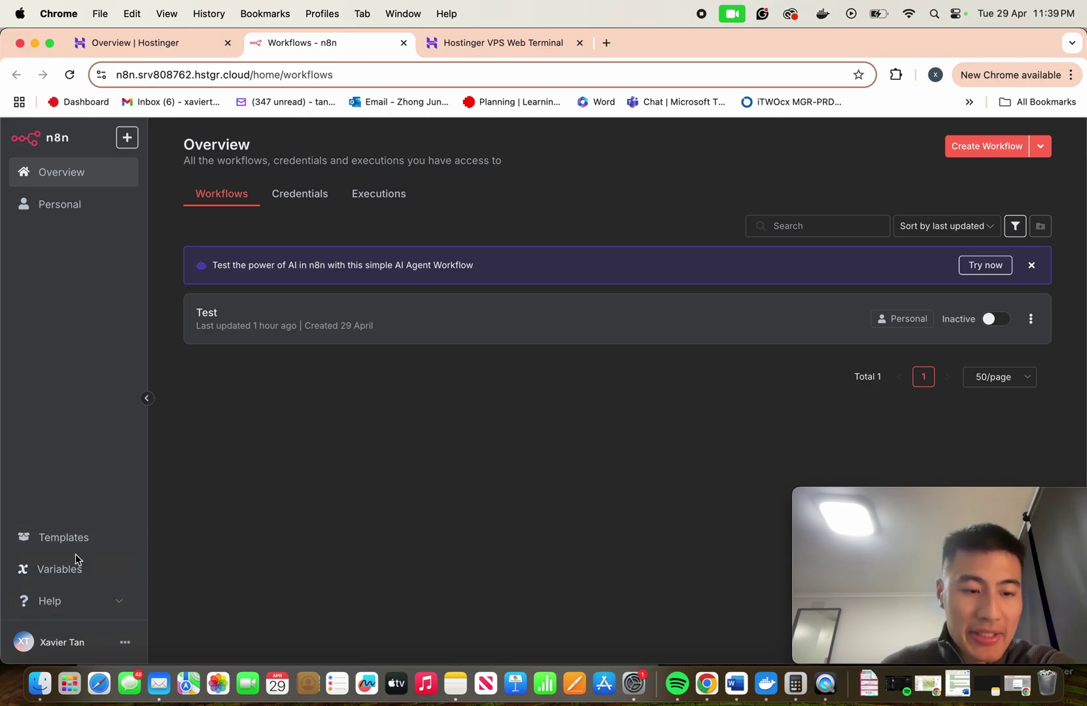
left_click(396, 333)
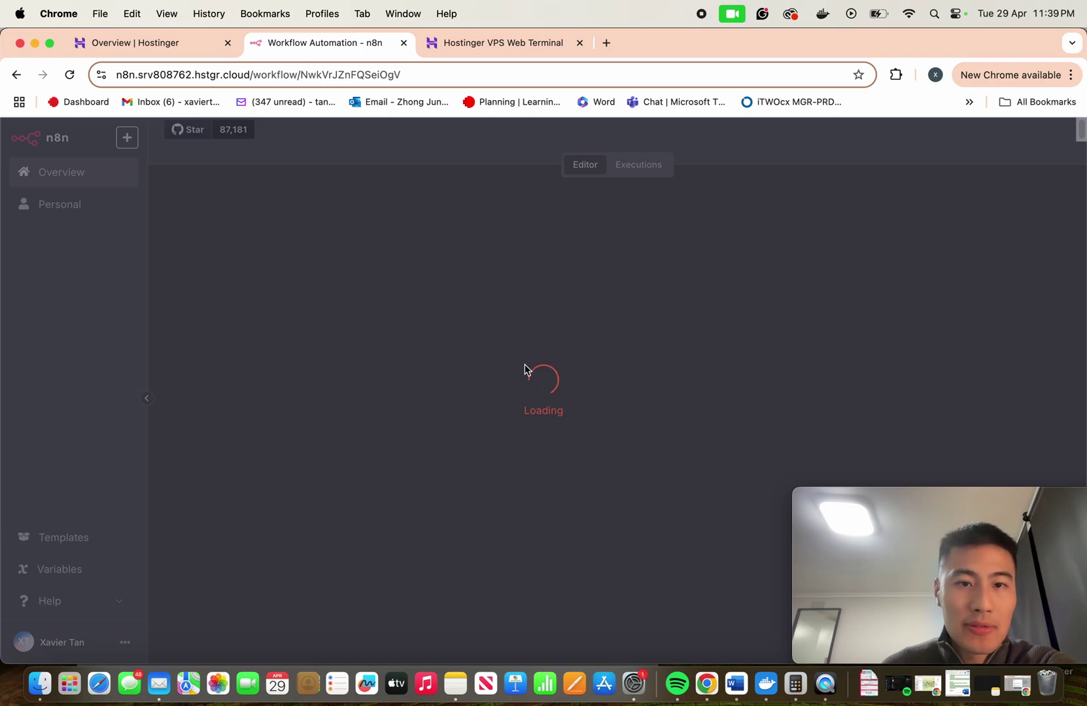
key("super+bracketleft")
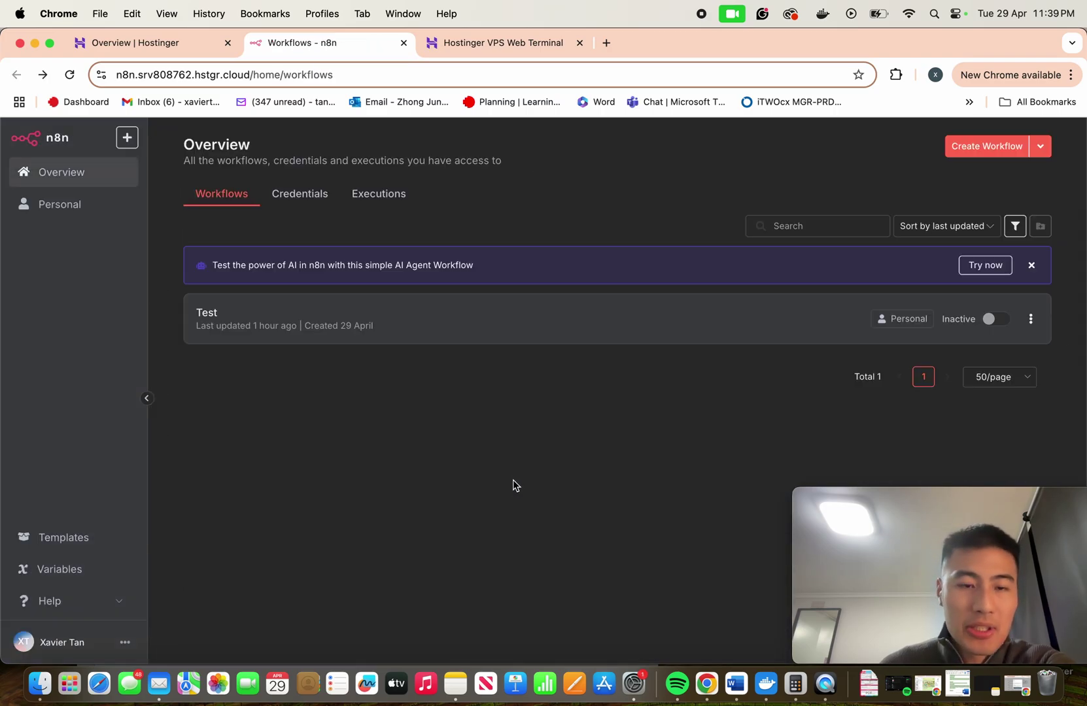